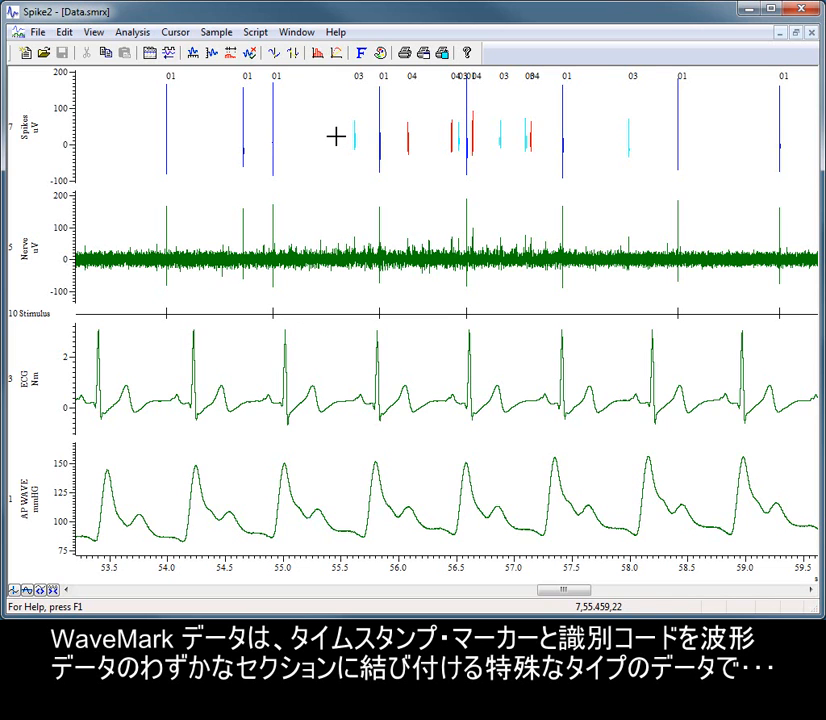
# - Zoom in on the single code 01 spike near 55.835 s in Data.smrx, and minimise the data window
pyautogui.moveTo(336, 136); pyautogui.dragTo(421, 138)
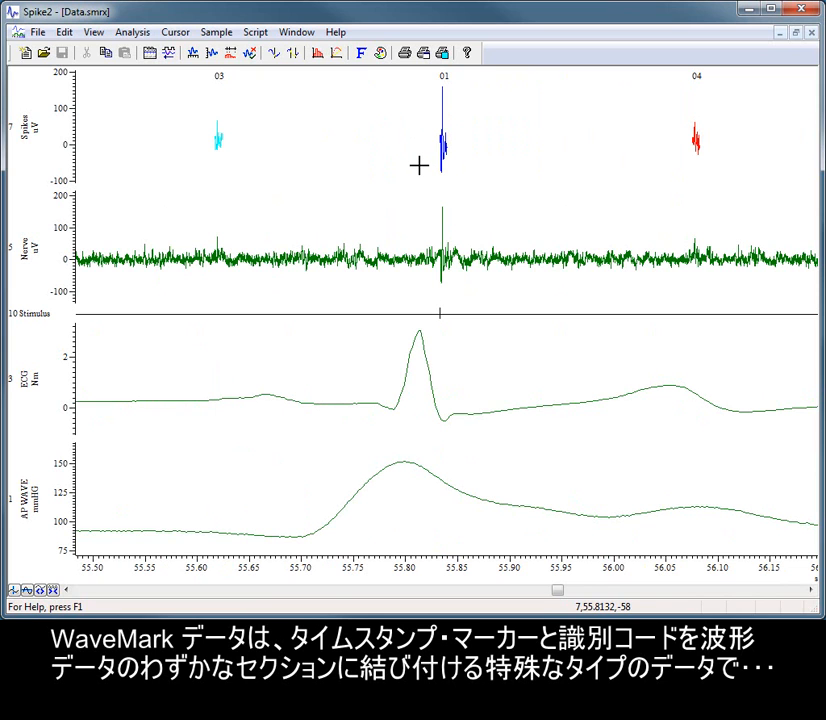
pyautogui.moveTo(422, 152); pyautogui.dragTo(460, 152)
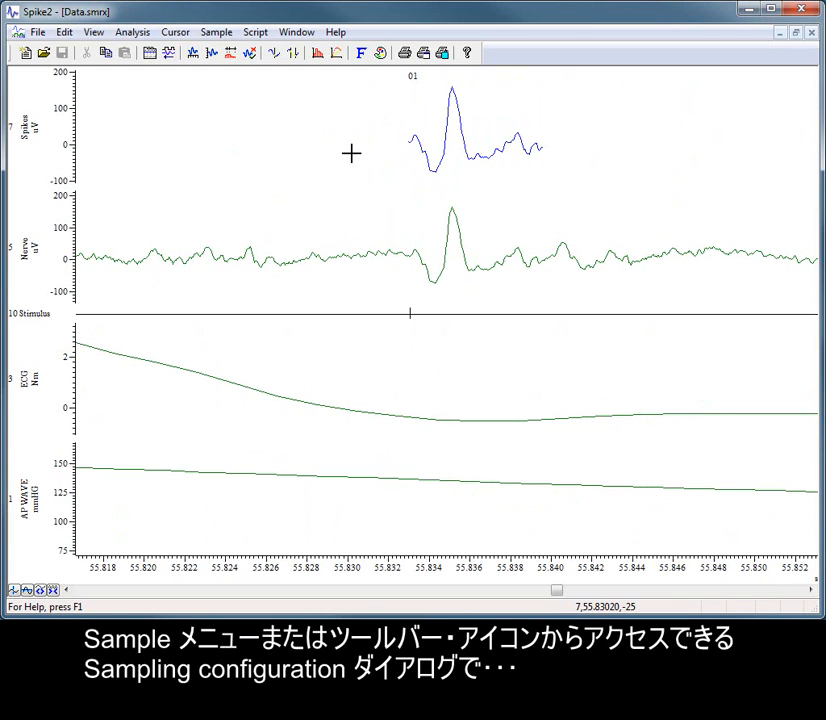
pyautogui.click(778, 32)
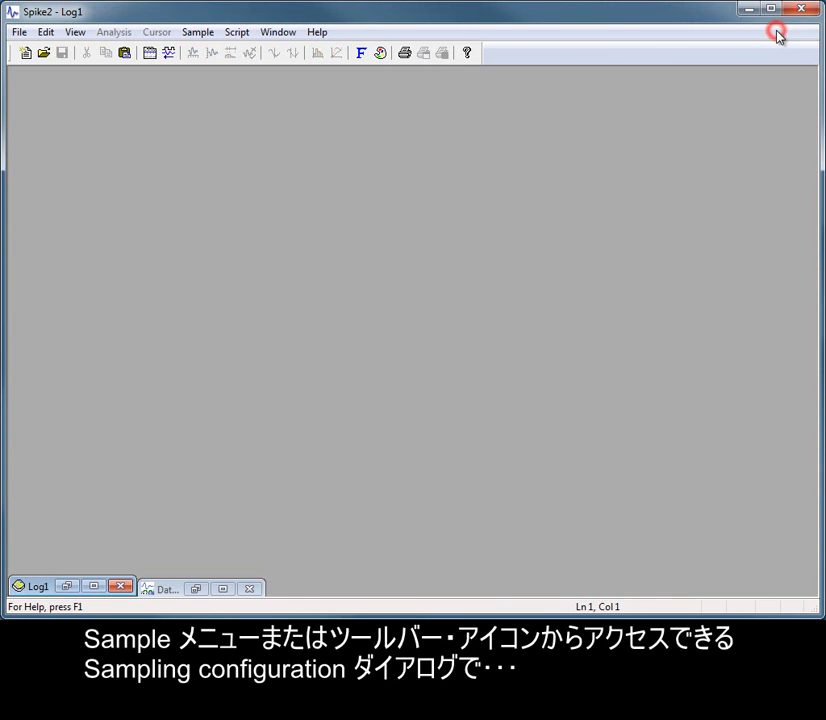
# - Open the sampling configuration with its channel list displayed
pyautogui.click(208, 34)
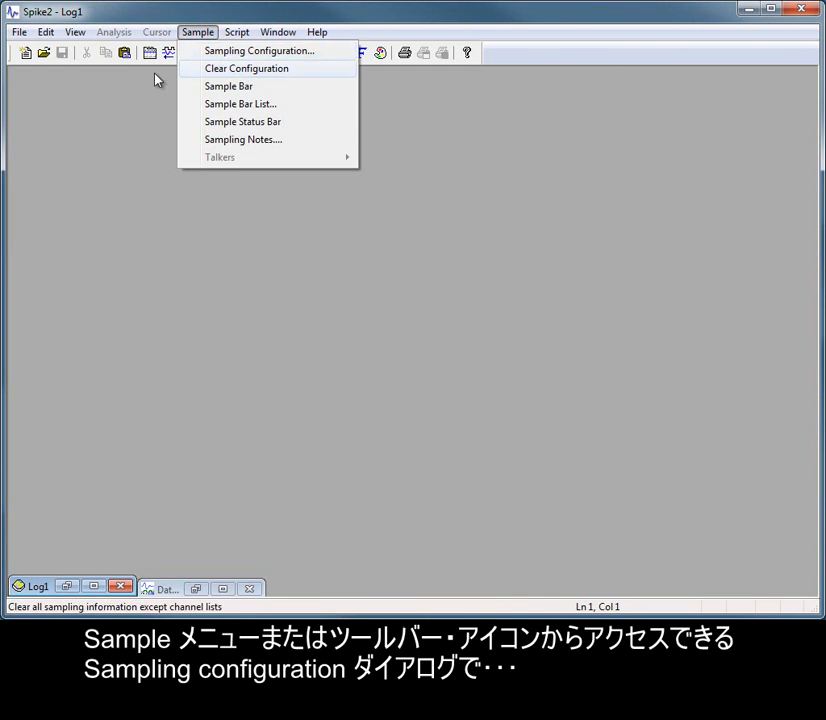
pyautogui.click(118, 112)
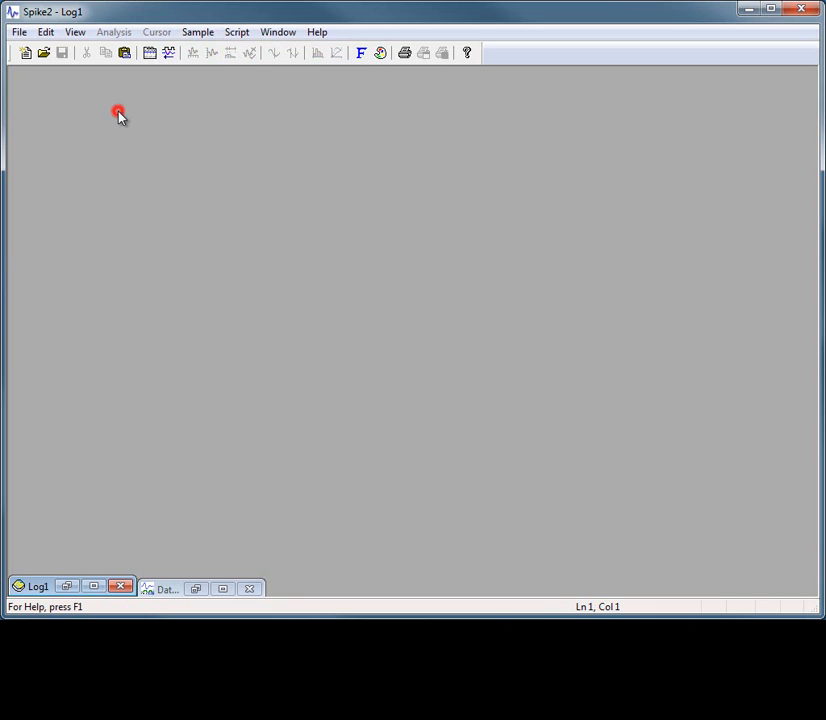
pyautogui.click(152, 55)
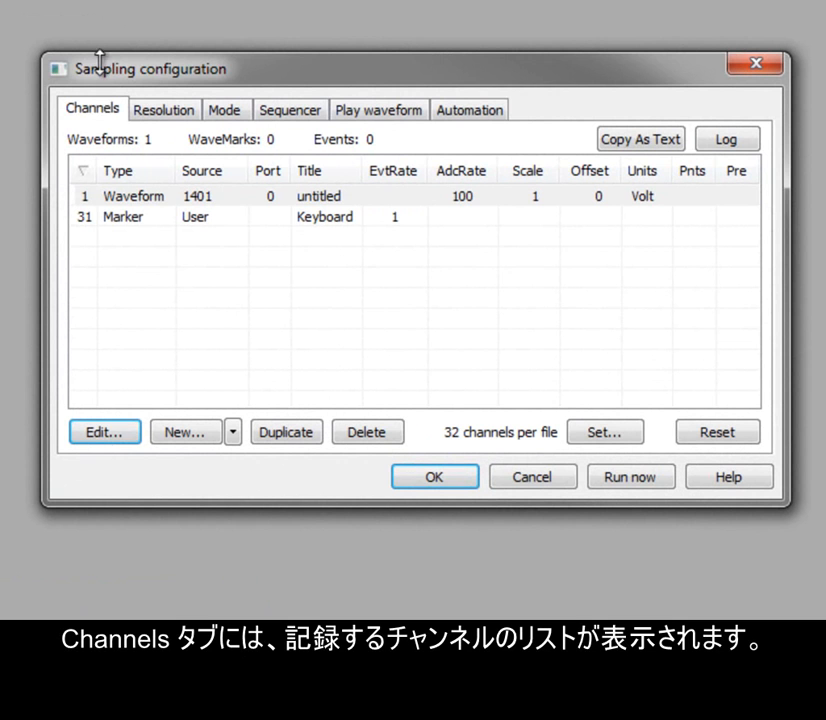
pyautogui.click(98, 112)
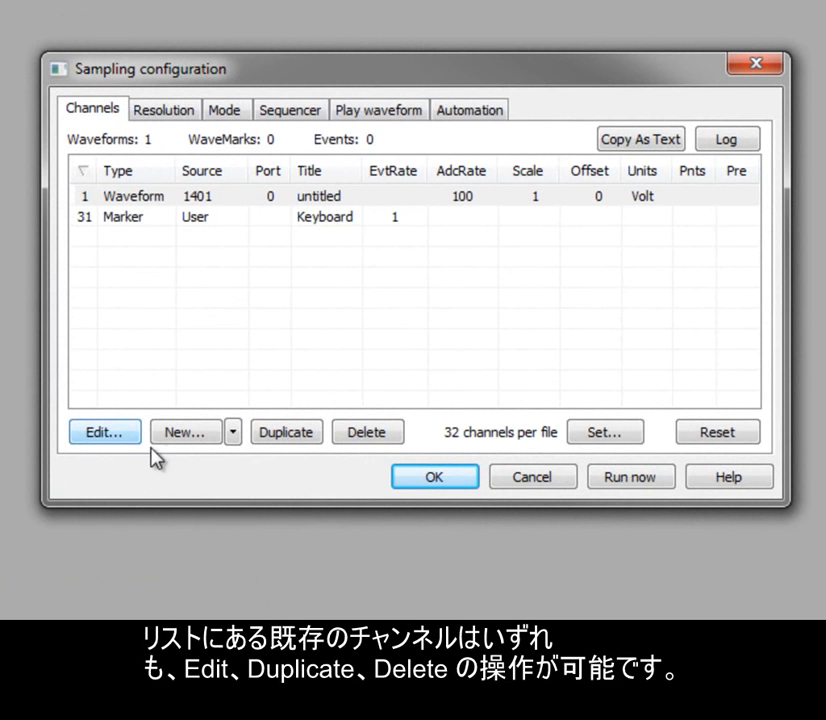
# - Duplicate the untitled waveform channel and delete the copy, and reset the sampling configuration to its standard state
pyautogui.click(304, 433)
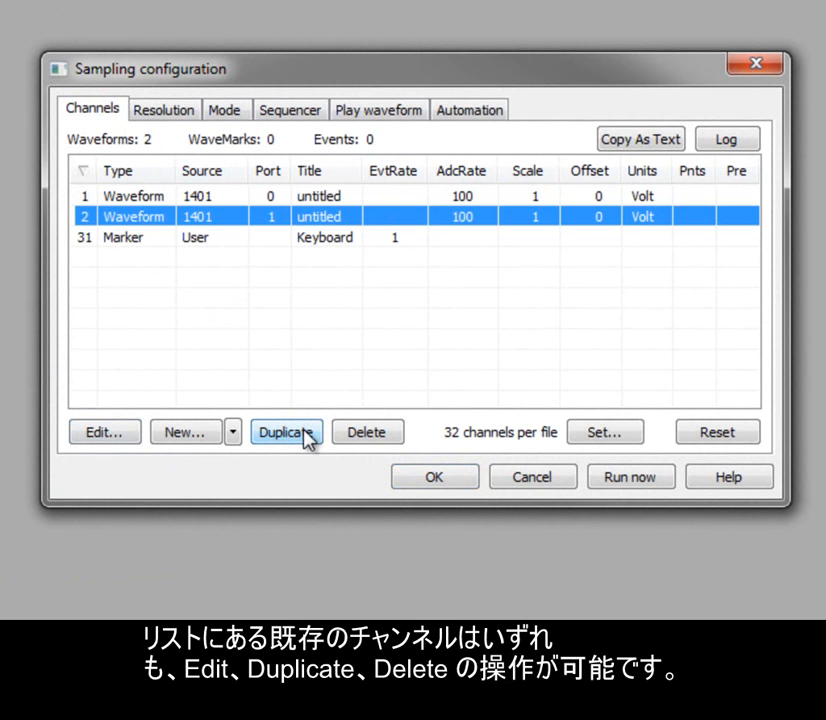
pyautogui.click(388, 436)
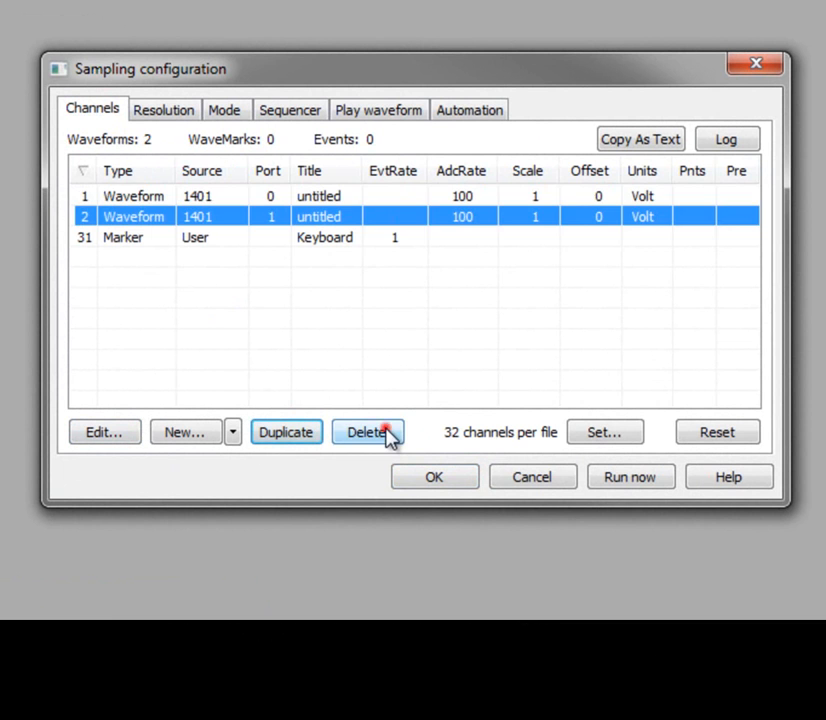
pyautogui.click(744, 438)
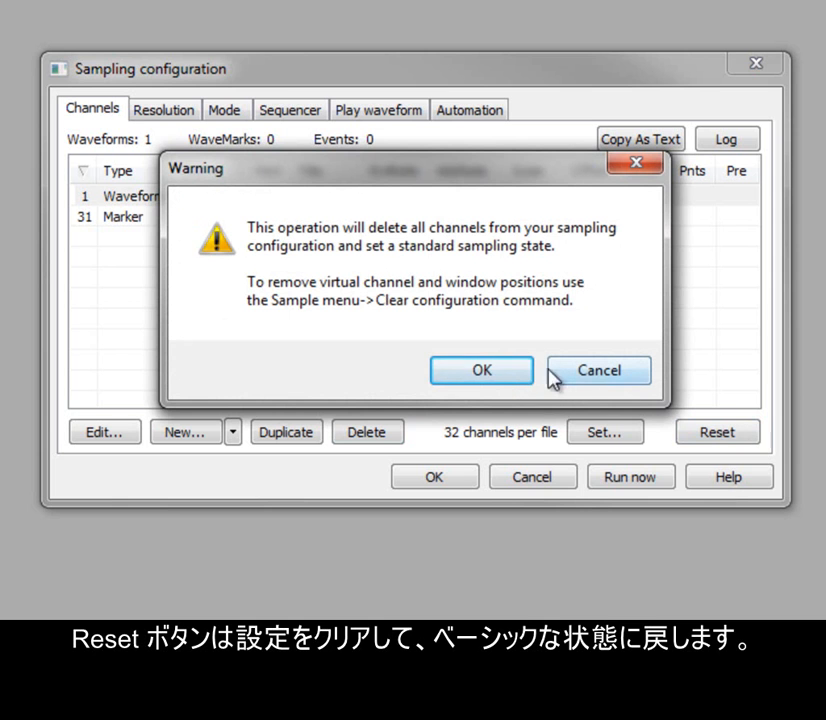
pyautogui.click(500, 368)
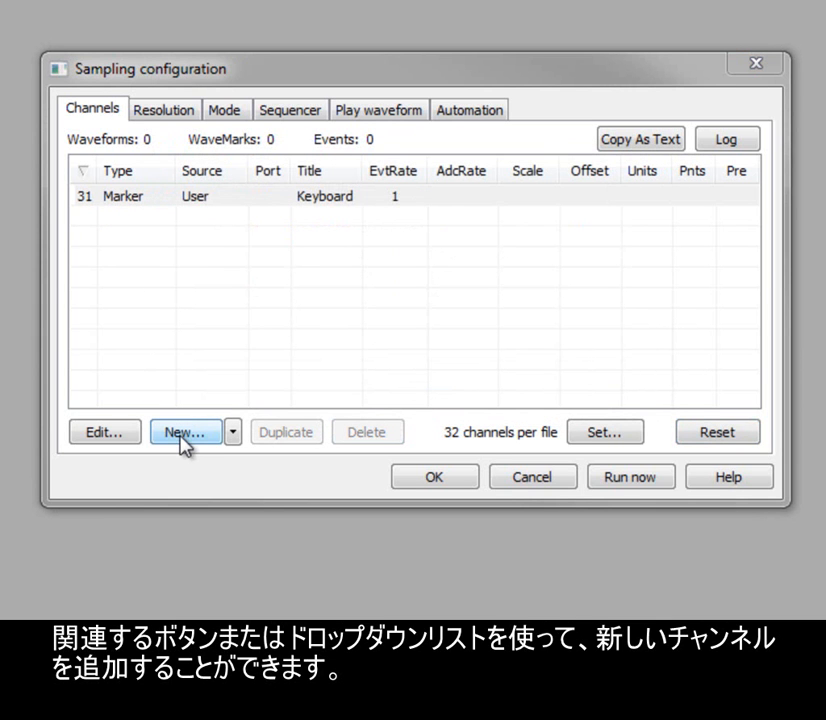
# - Start a new channel as channel 1 with the Waveform type on 1401 port 0
pyautogui.click(237, 436)
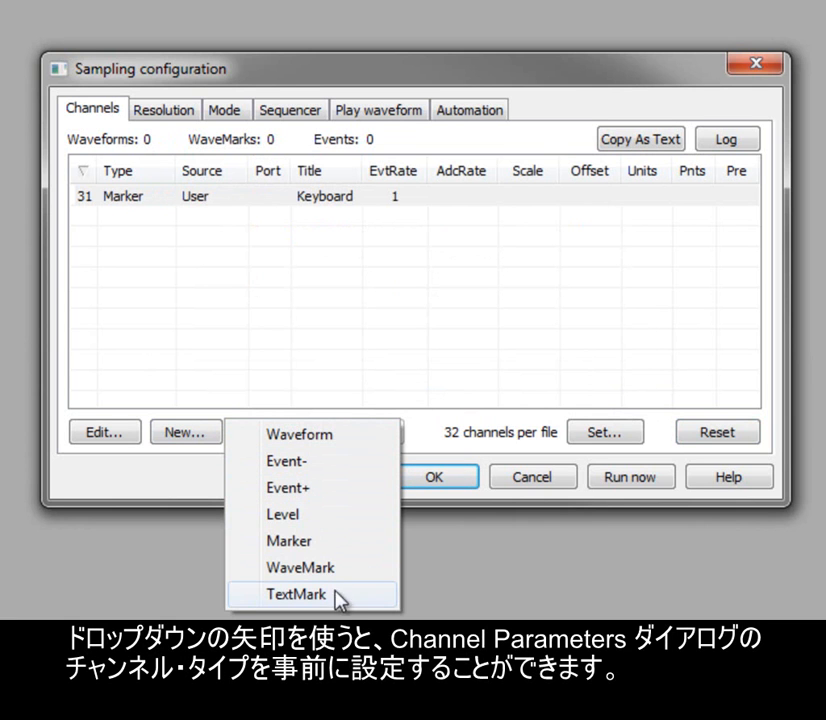
pyautogui.click(338, 438)
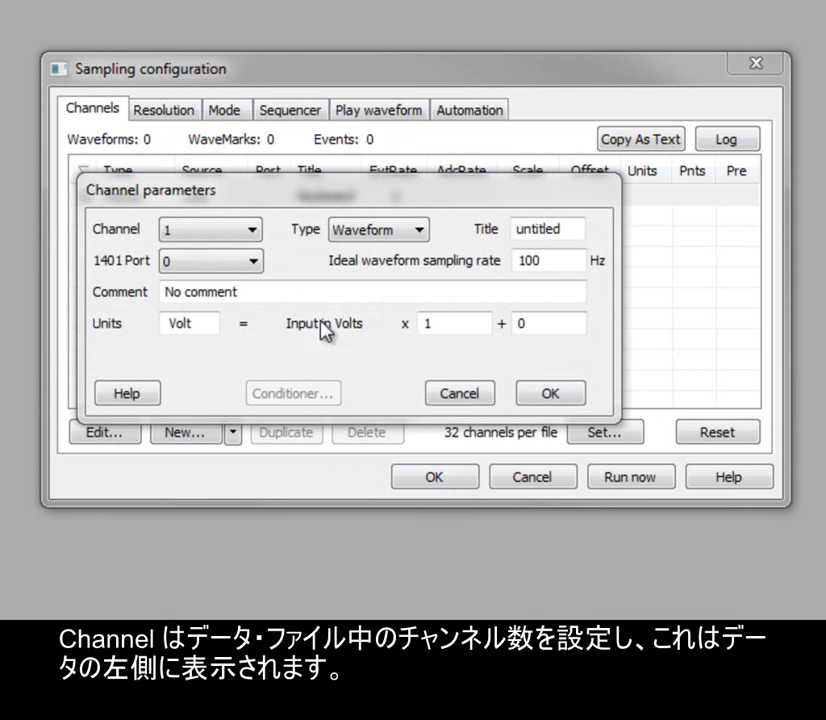
pyautogui.click(259, 200)
pyautogui.click(252, 231)
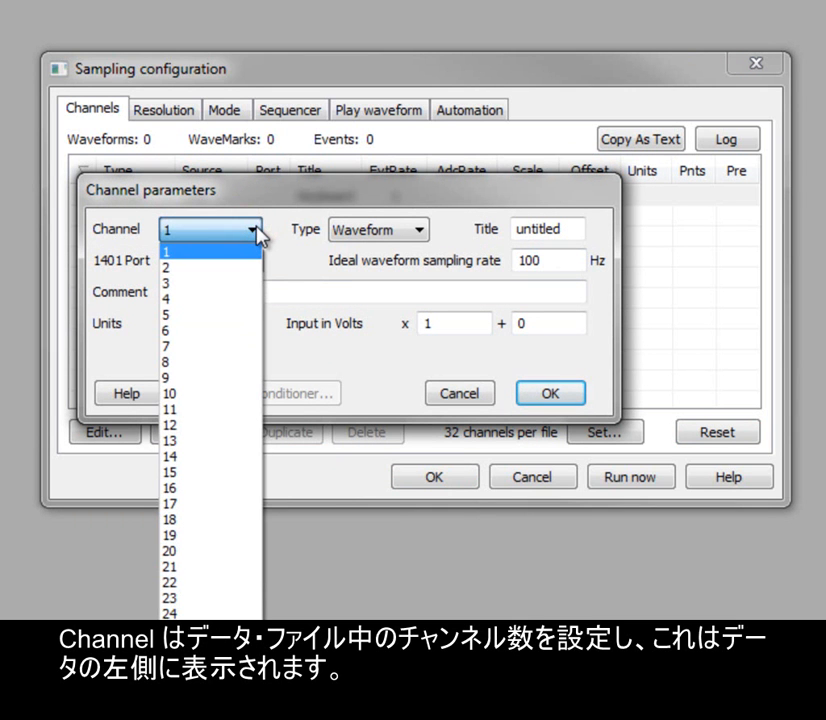
pyautogui.click(283, 231)
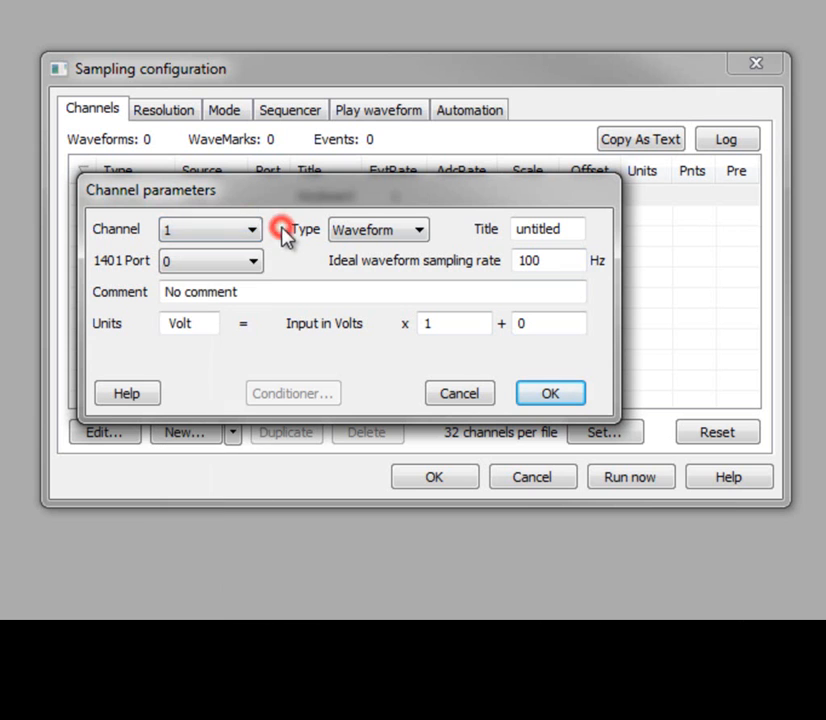
pyautogui.click(421, 233)
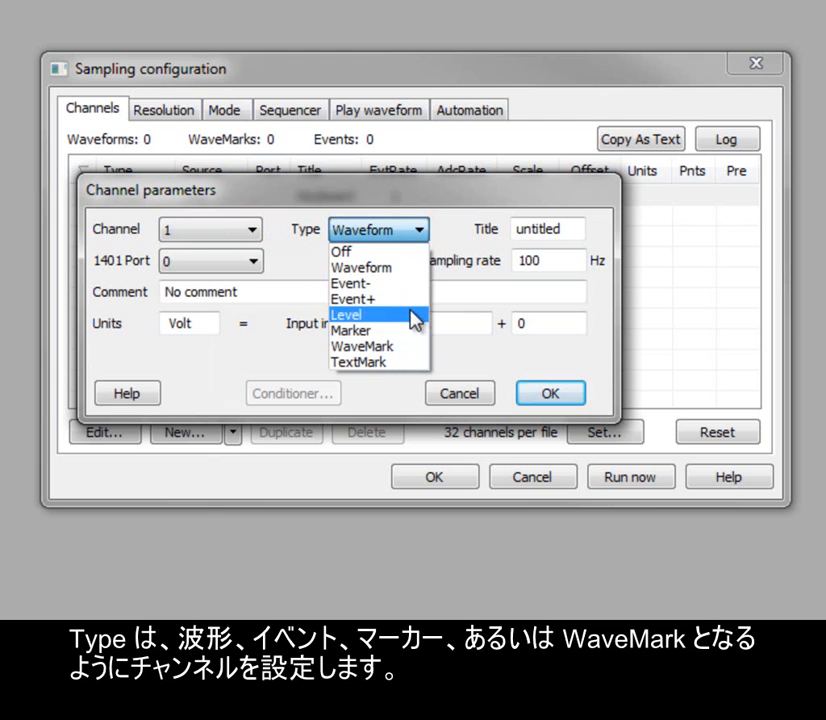
pyautogui.click(410, 268)
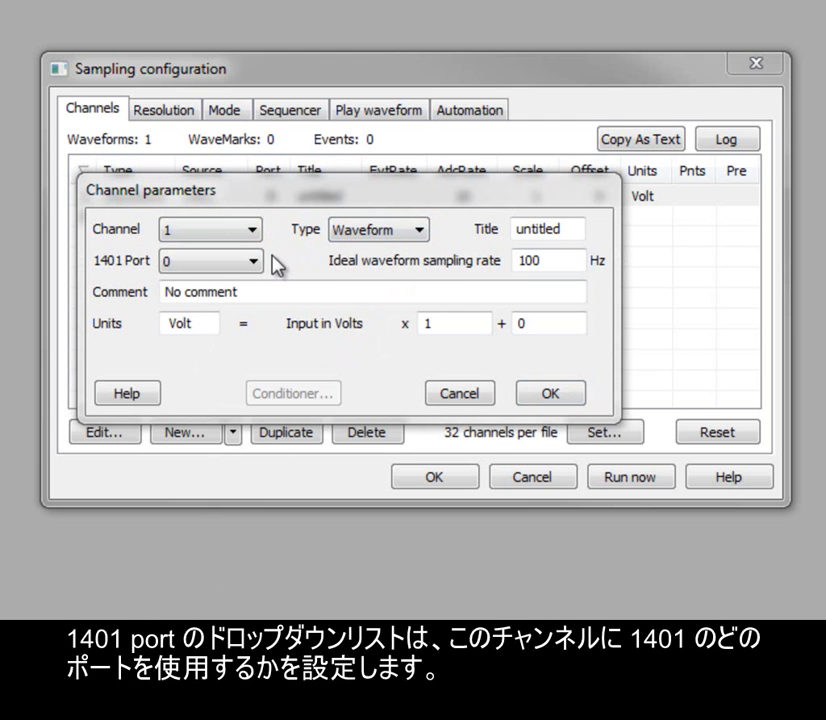
pyautogui.click(252, 262)
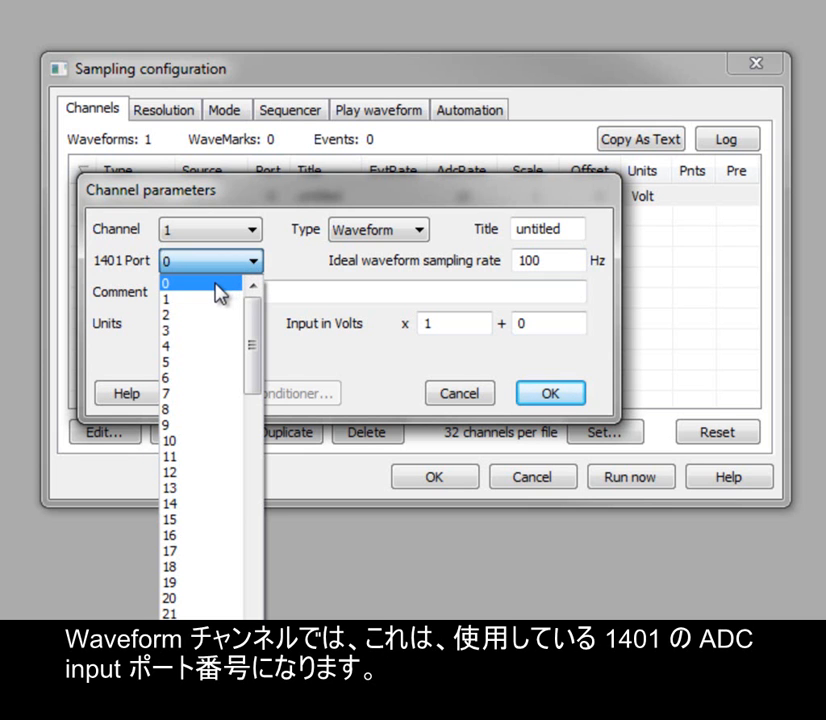
pyautogui.click(219, 294)
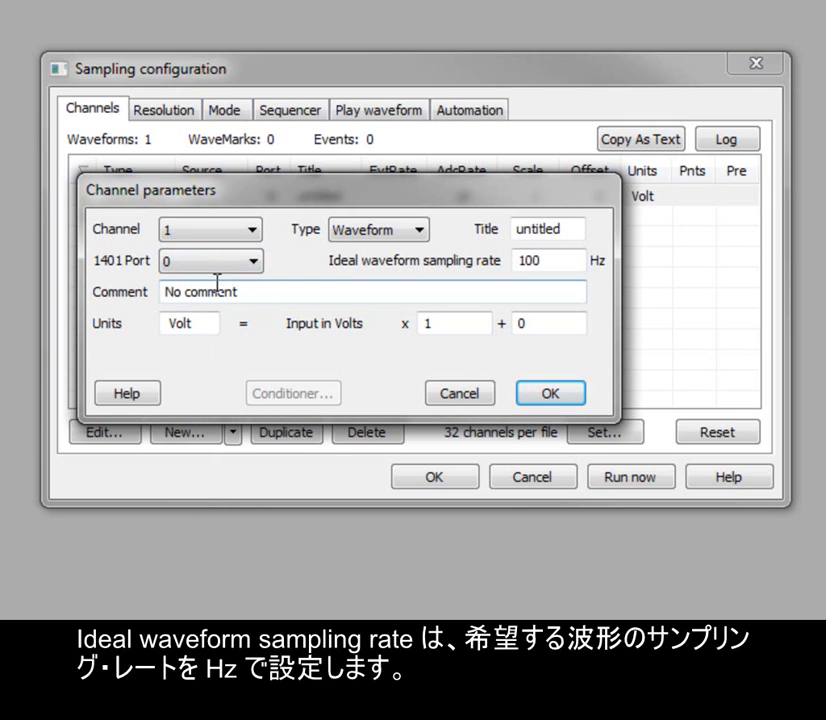
# - Title the new channel Resp, set its ideal waveform sampling rate to 10 Hz, and add it to the list
pyautogui.click(557, 262)
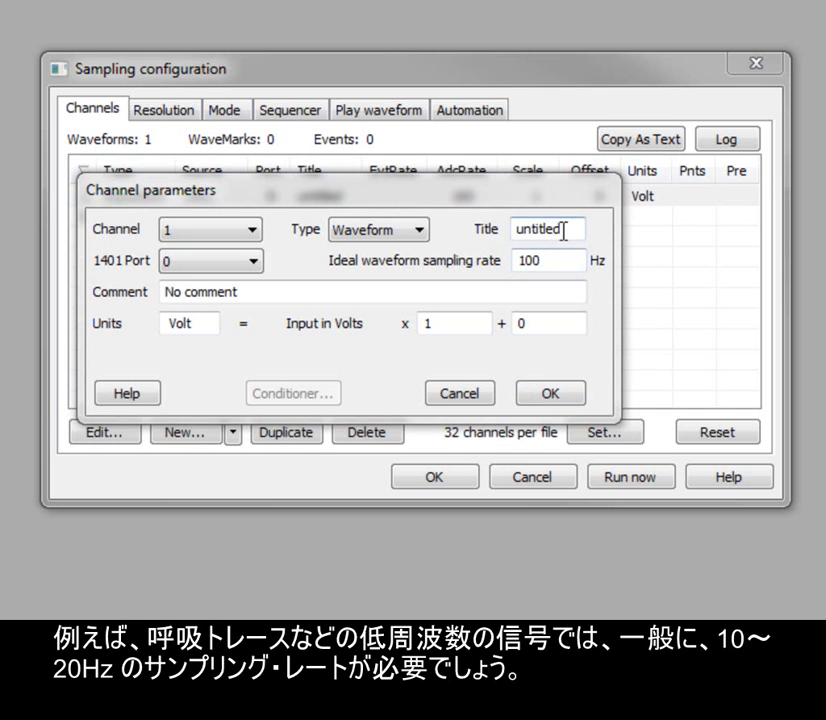
pyautogui.moveTo(562, 230); pyautogui.dragTo(502, 226)
pyautogui.write('Resp')
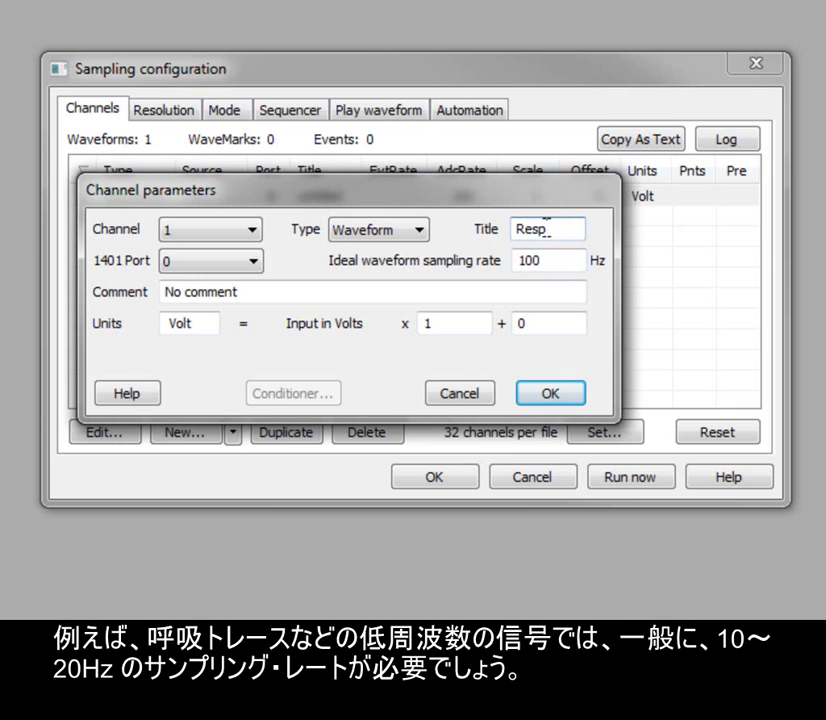
pyautogui.click(562, 257)
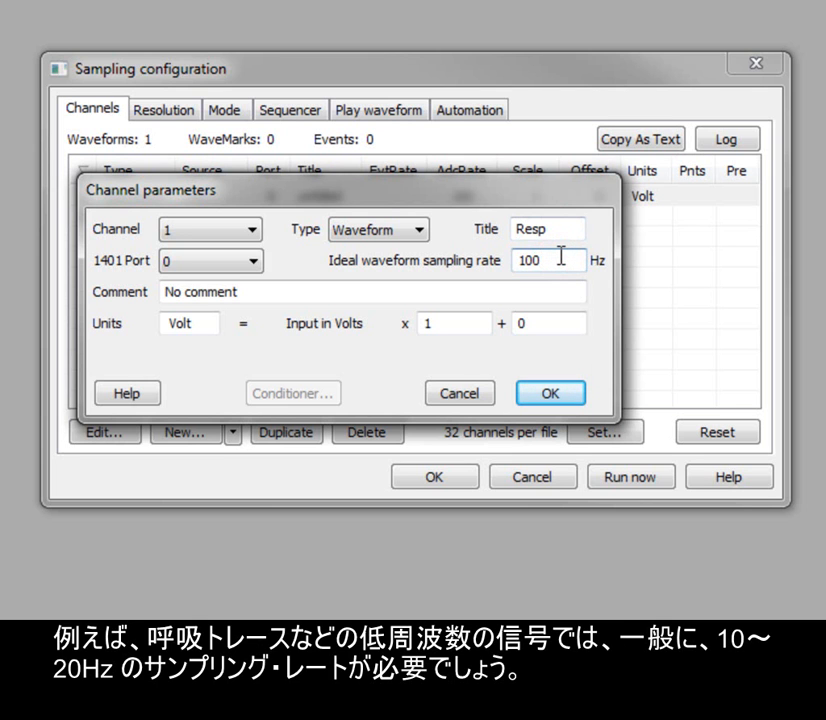
pyautogui.press('BackSpace')
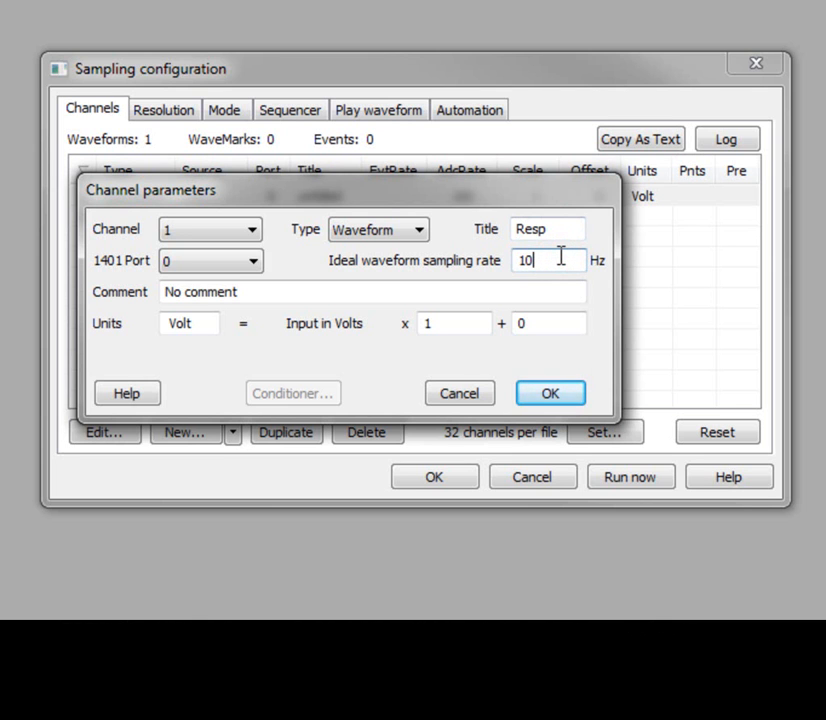
pyautogui.click(553, 393)
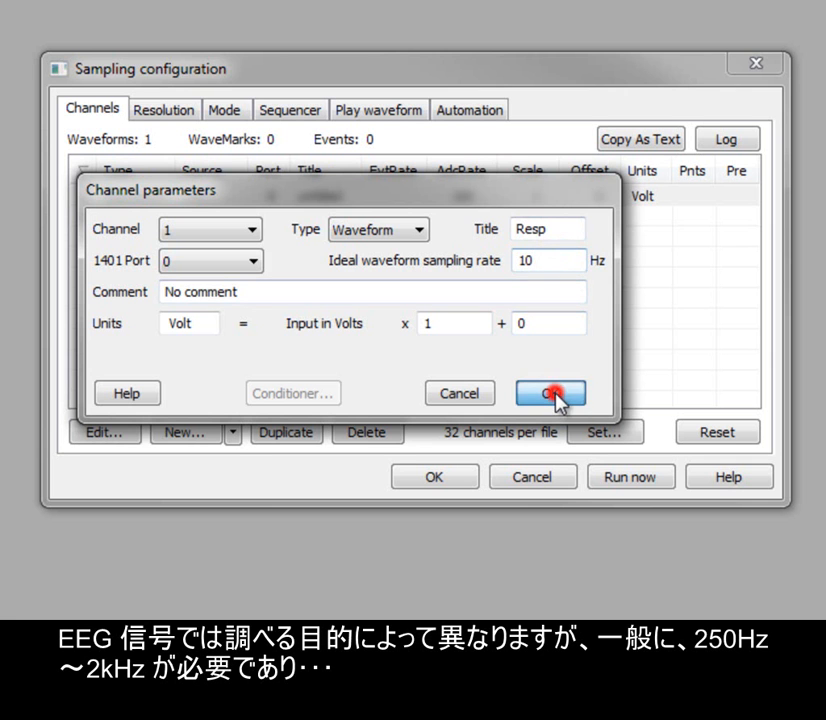
# - Add a second waveform channel titled EEG with an ideal sampling rate of 1000 Hz
pyautogui.click(233, 432)
pyautogui.click(275, 437)
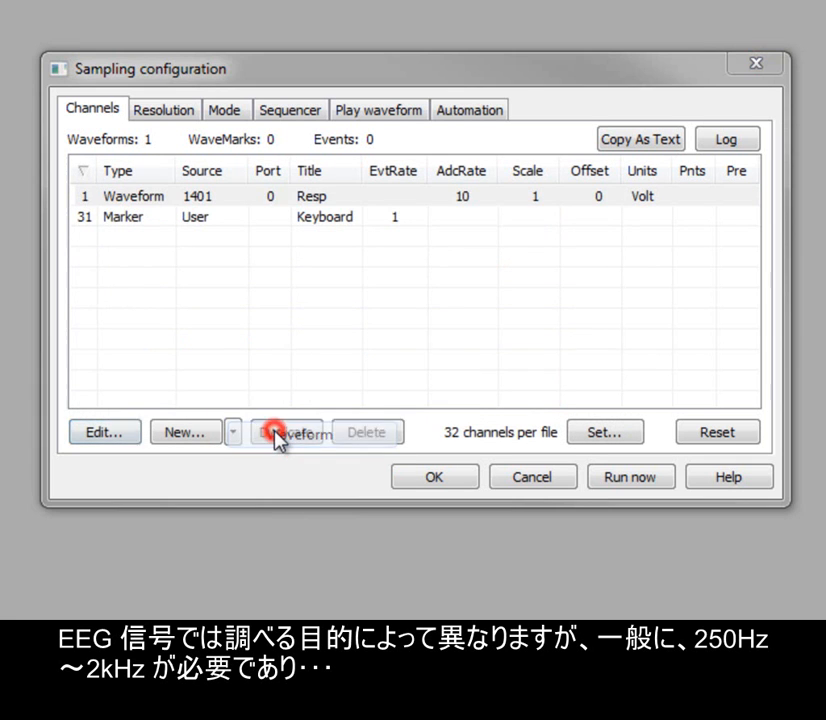
pyautogui.click(540, 231)
pyautogui.write('EEG')
pyautogui.click(544, 260)
pyautogui.write('000')
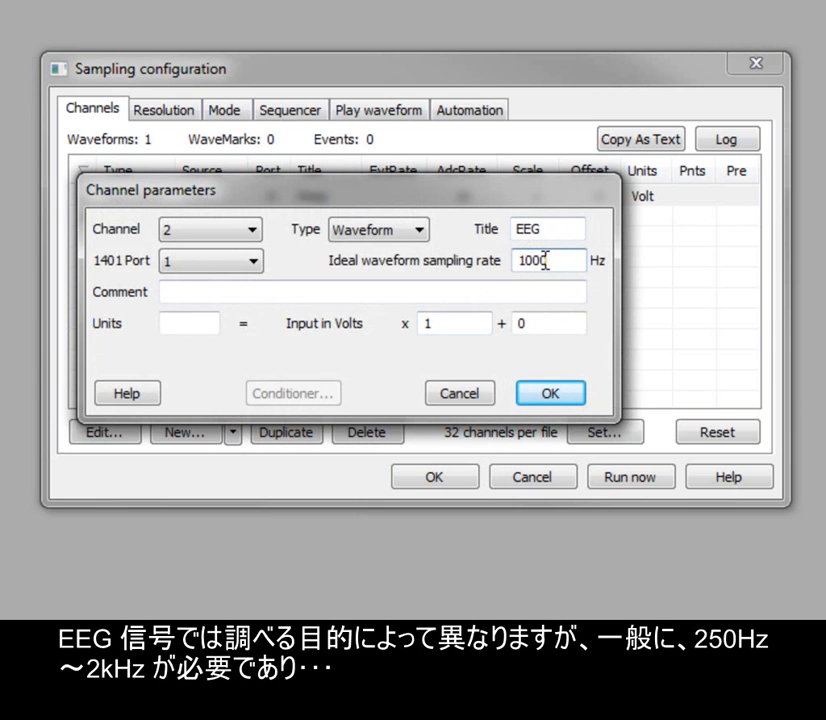
pyautogui.click(562, 395)
# - Start a third waveform channel titled Spikes with an ideal sampling rate of 25000 Hz
pyautogui.click(234, 433)
pyautogui.click(290, 435)
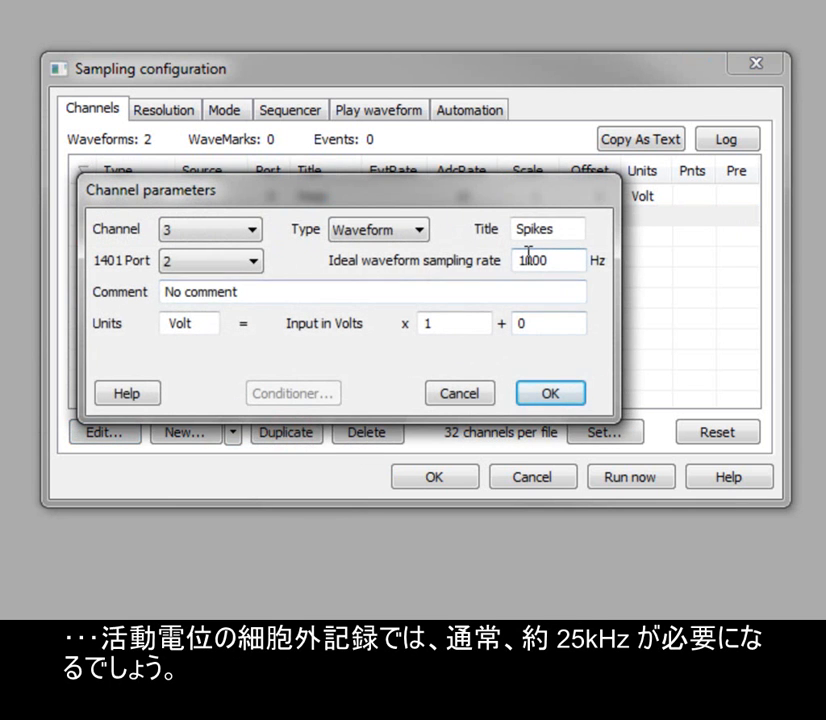
pyautogui.doubleClick(553, 262)
pyautogui.write('25000')
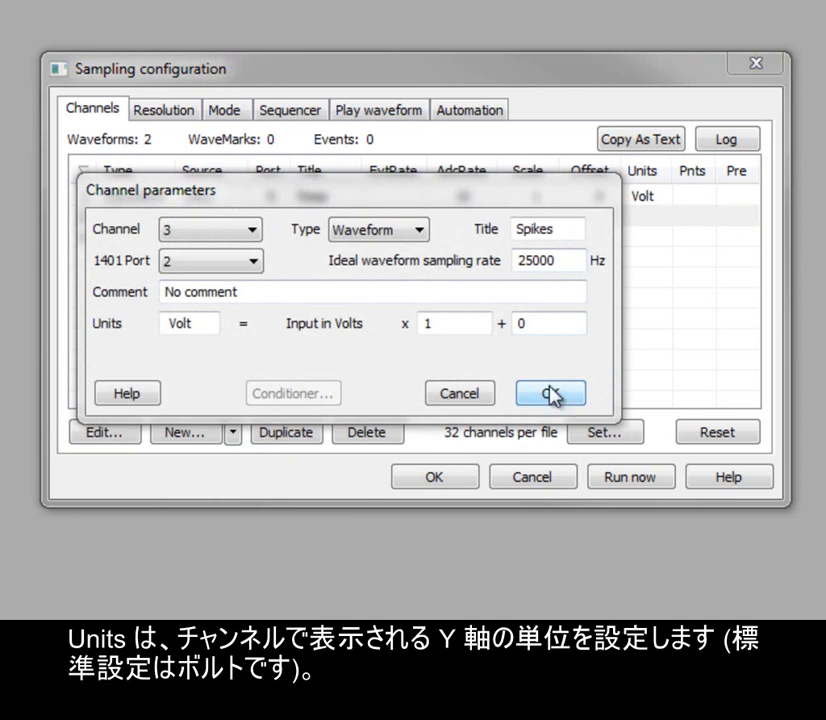
# - Set the Spikes channel's units to mV with a scale factor of 1000, and add it to the channel list
pyautogui.click(200, 323)
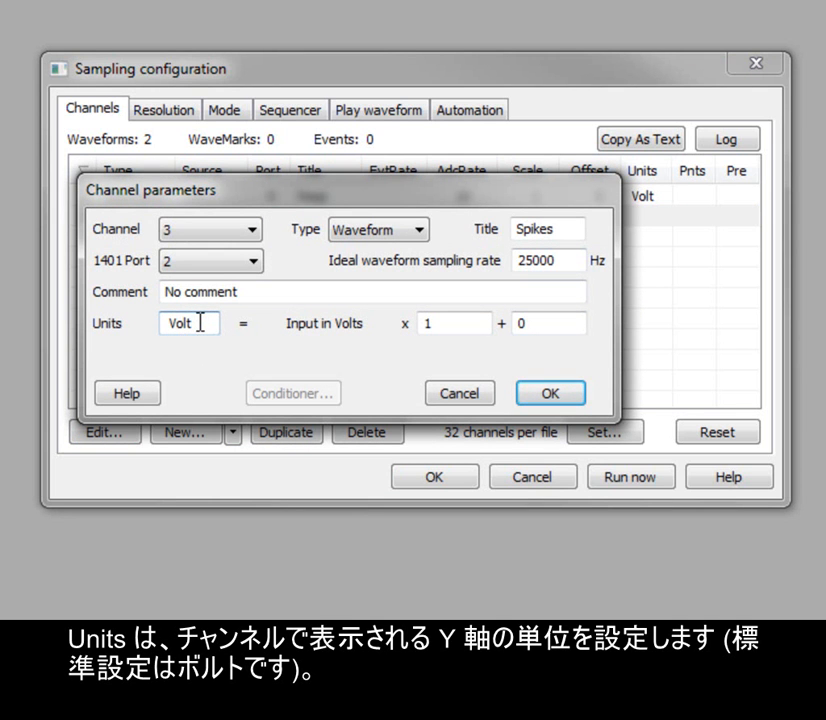
pyautogui.click(461, 323)
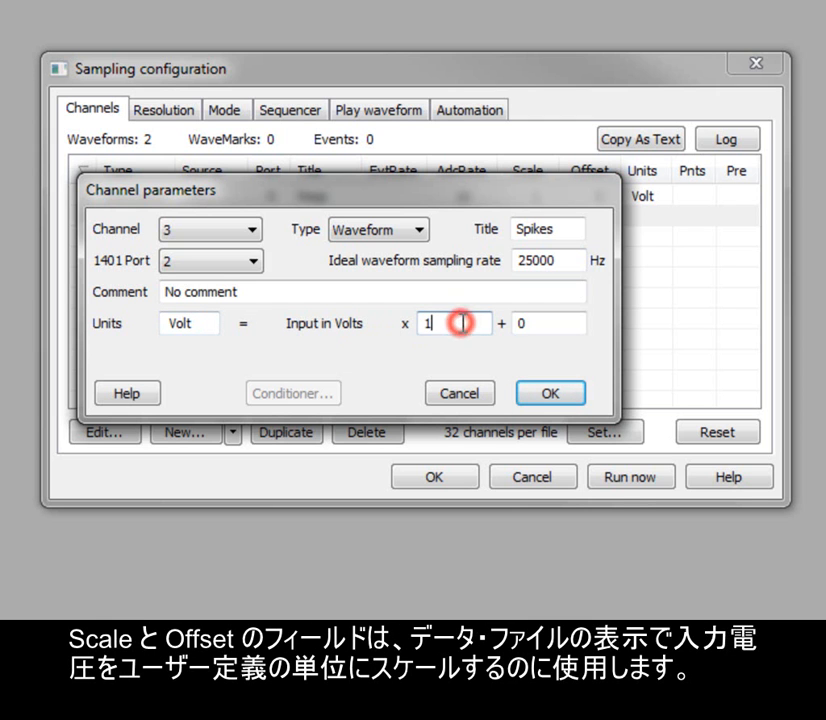
pyautogui.click(576, 325)
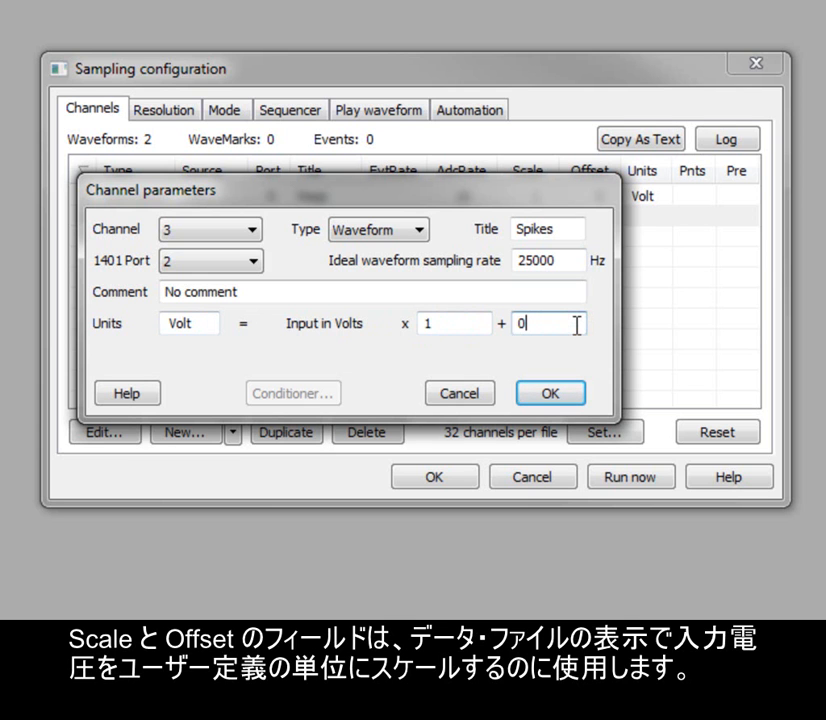
pyautogui.doubleClick(197, 328)
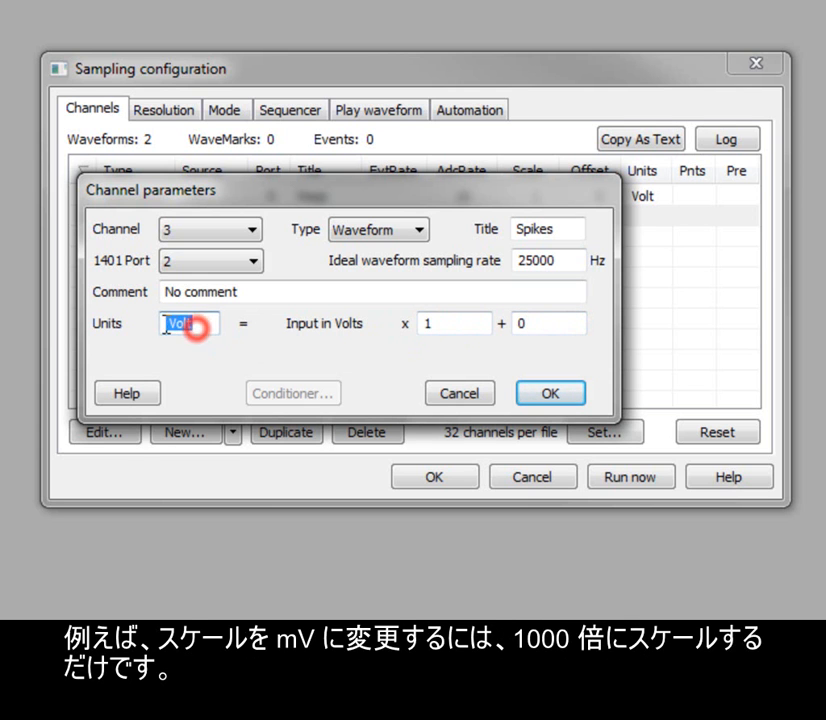
pyautogui.write('mV')
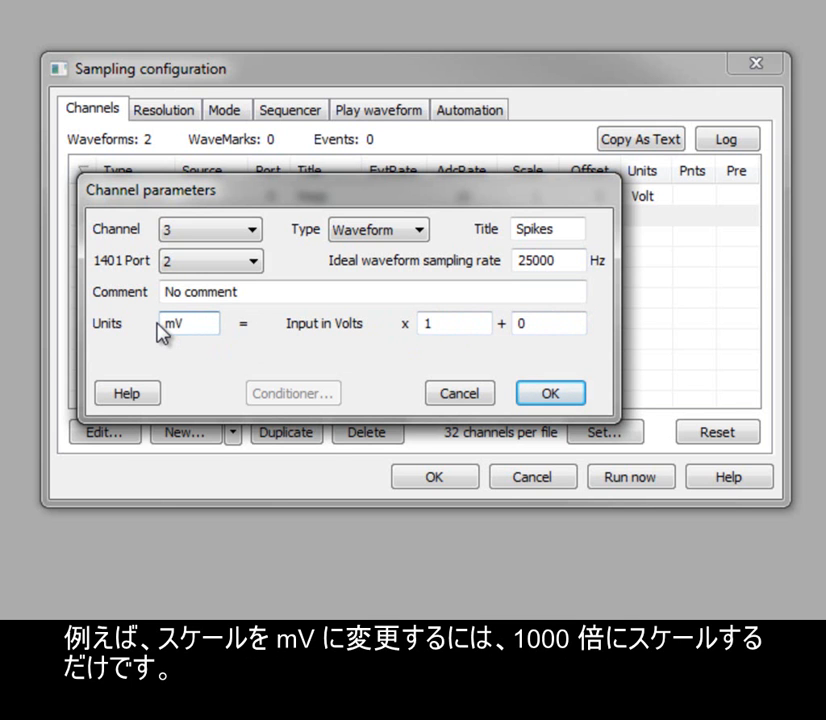
pyautogui.click(453, 322)
pyautogui.write('000')
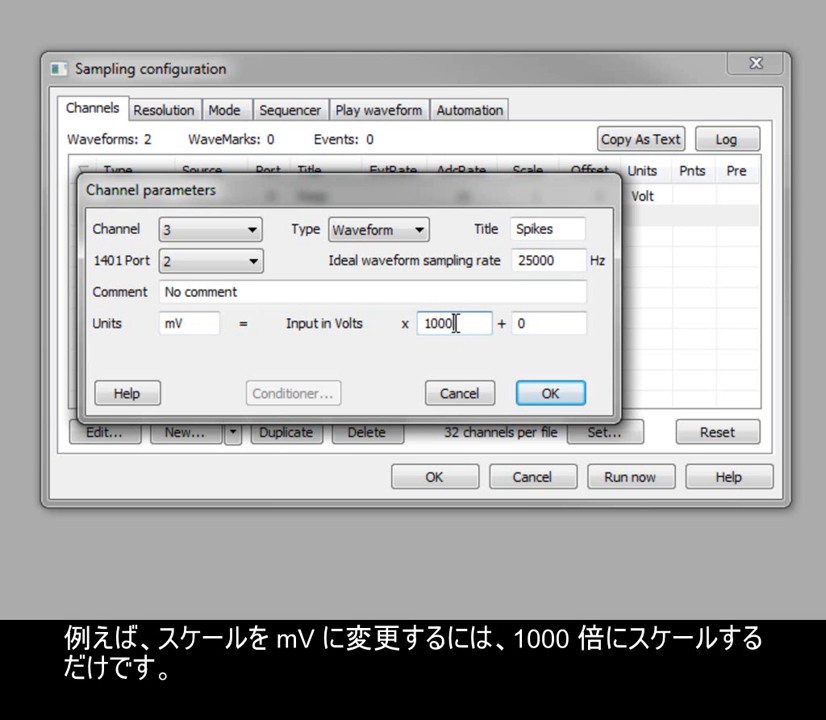
pyautogui.click(572, 390)
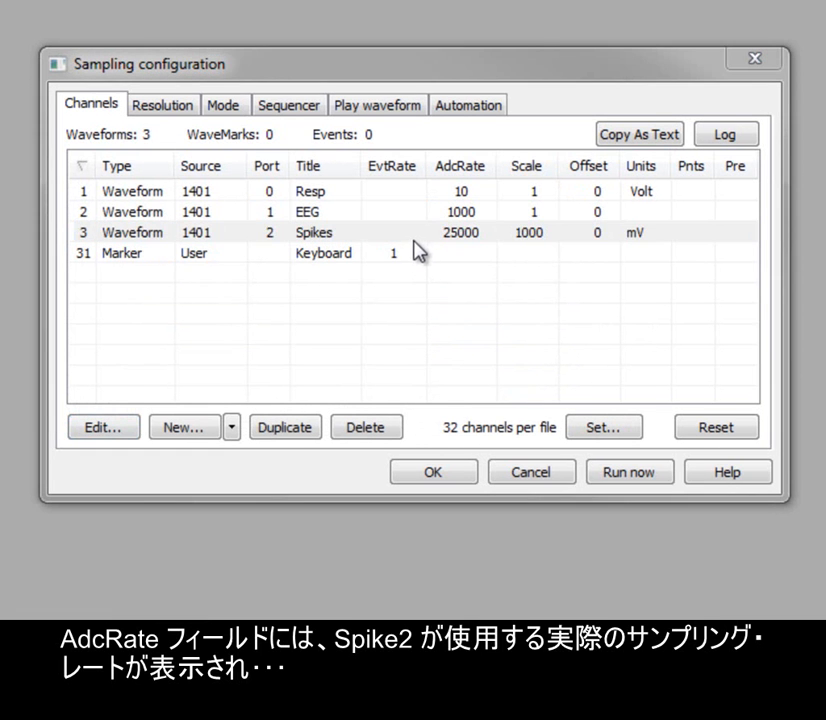
pyautogui.click(414, 235)
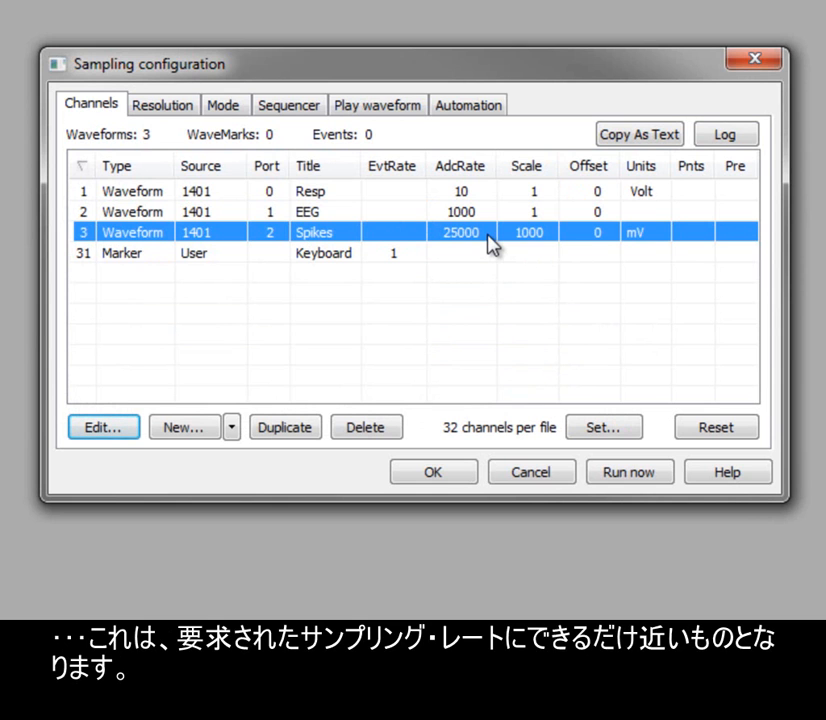
# - Set the type of 1401 to Micro1401 mk II in the sampling configuration's resolution settings
pyautogui.click(176, 112)
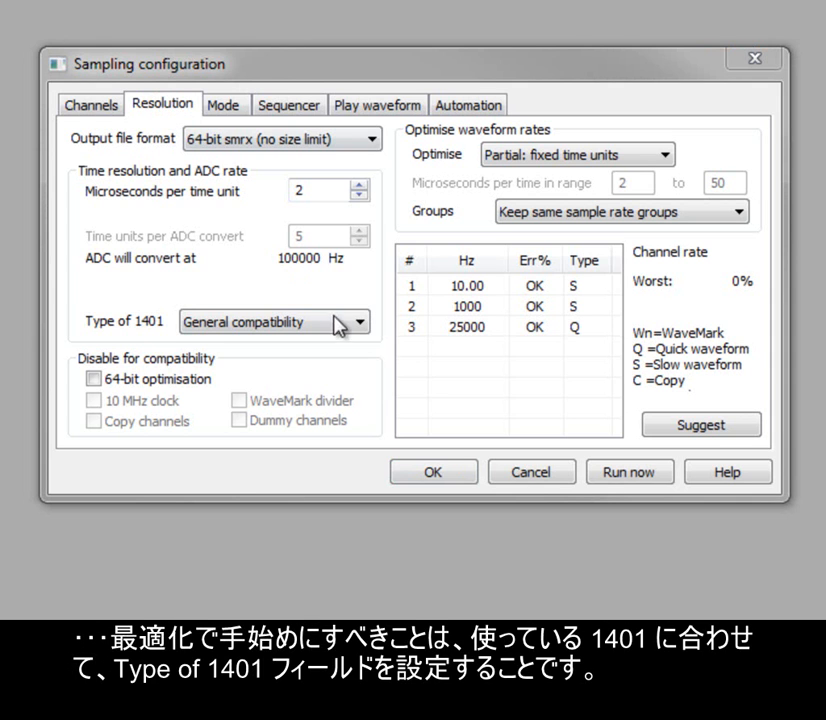
pyautogui.click(358, 323)
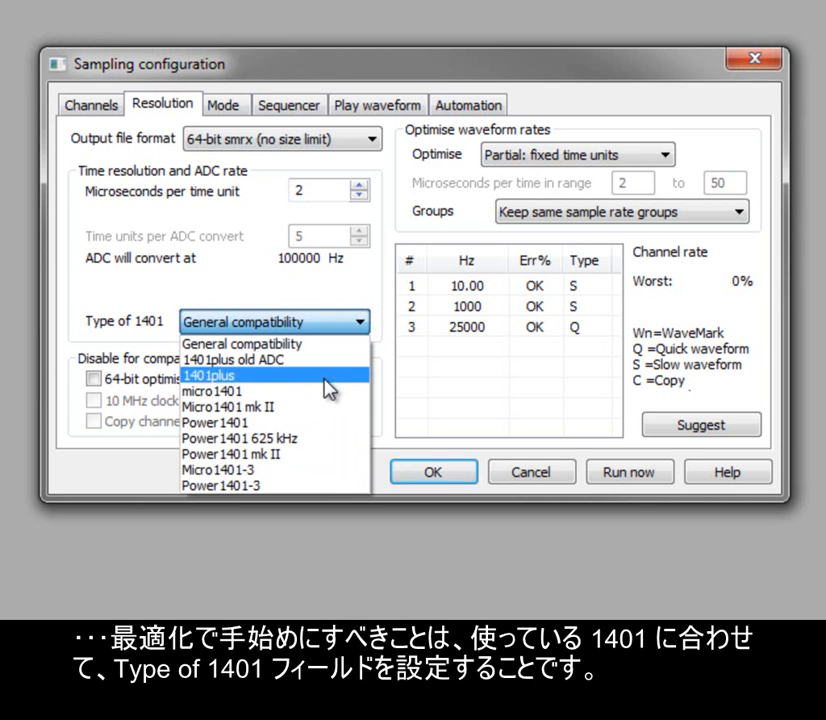
pyautogui.click(318, 408)
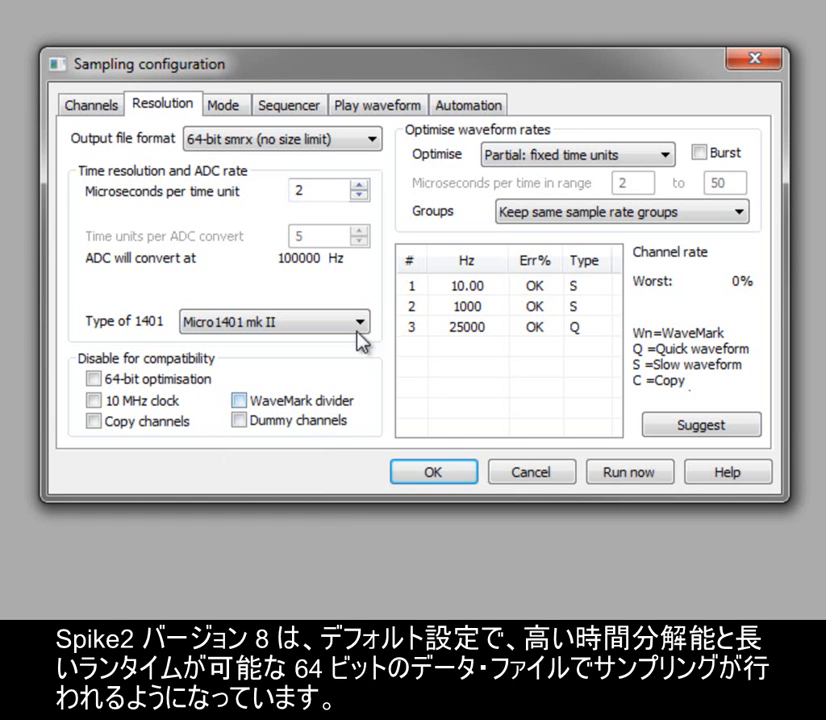
# - Try the 32-bit smr (2 GB max) output file format with 1 microsecond per time unit
pyautogui.click(374, 148)
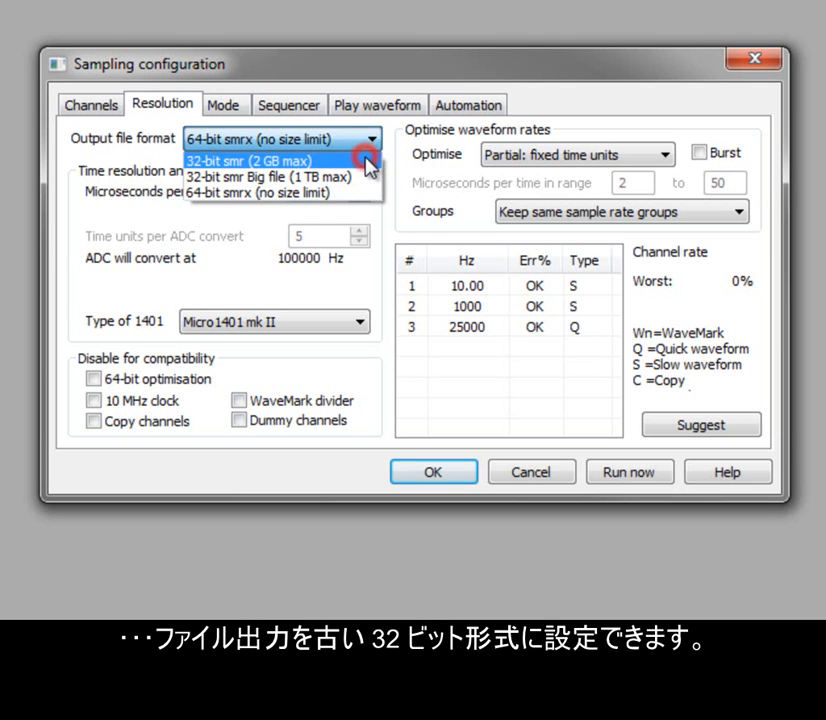
pyautogui.click(371, 168)
pyautogui.click(346, 190)
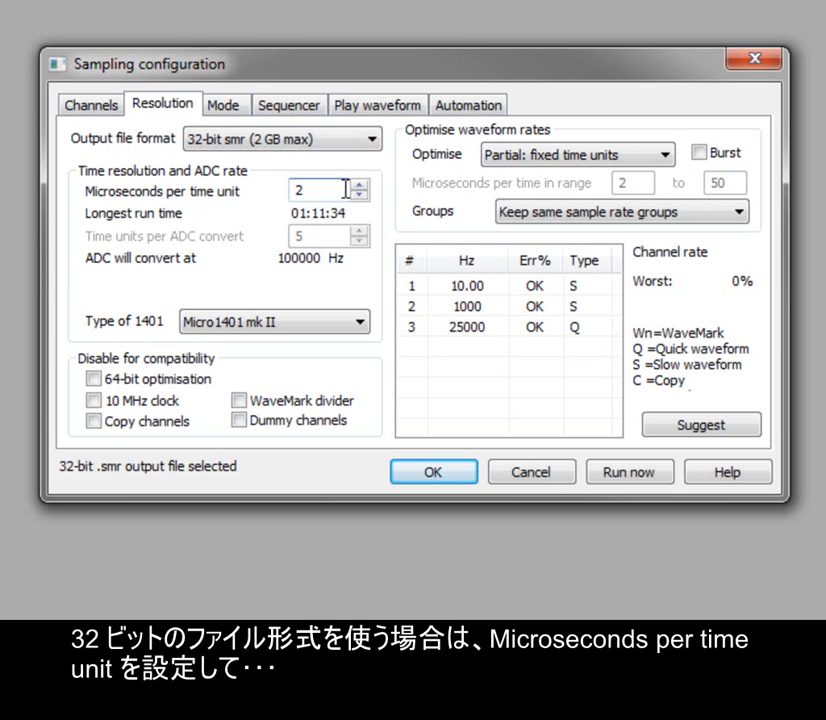
pyautogui.write('1')
pyautogui.press('Tab')
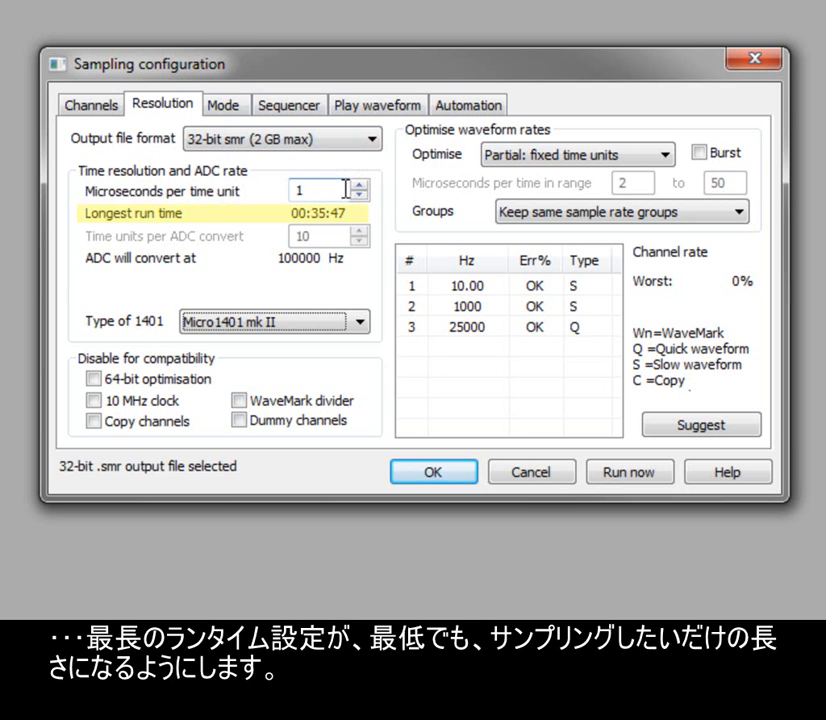
pyautogui.doubleClick(346, 190)
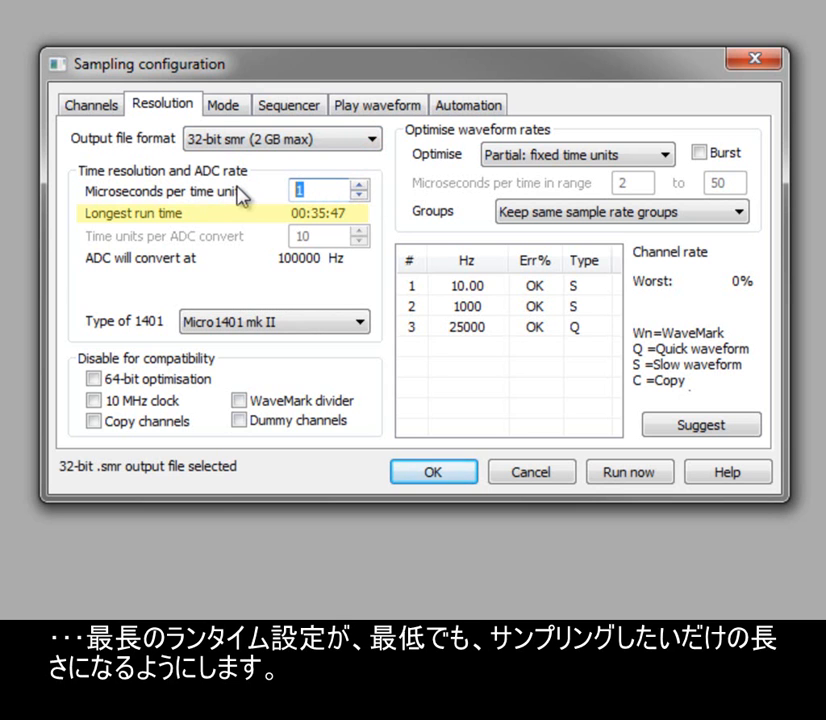
# - Set the output file format to 64-bit smrx (no size limit) with 1 microsecond per time unit
pyautogui.click(375, 139)
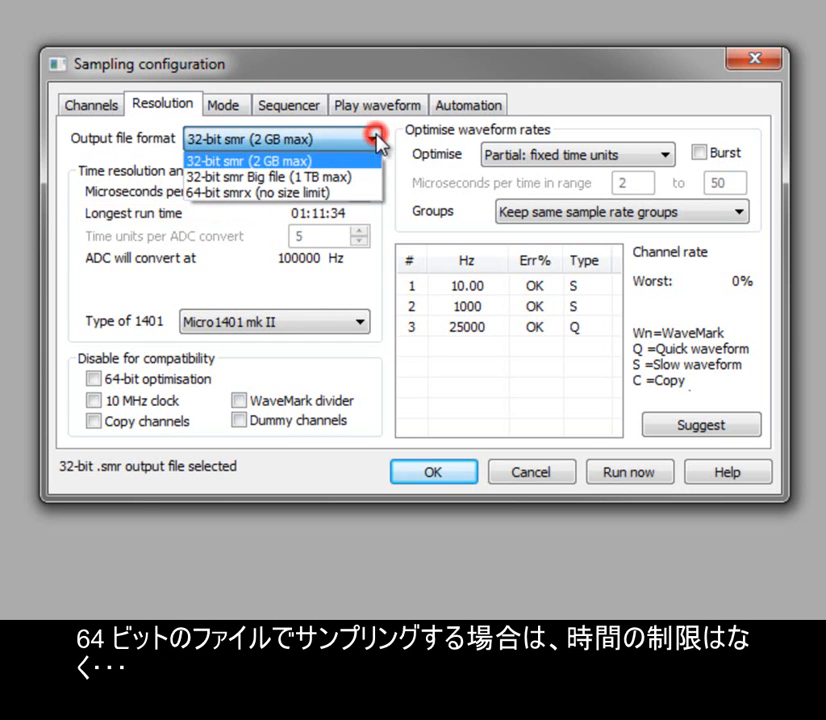
pyautogui.click(352, 196)
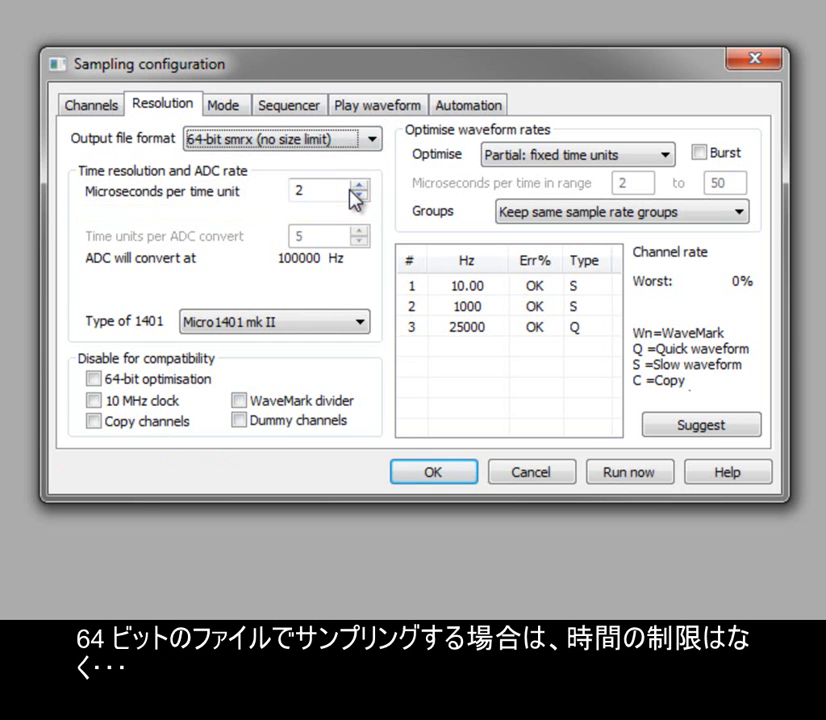
pyautogui.doubleClick(323, 192)
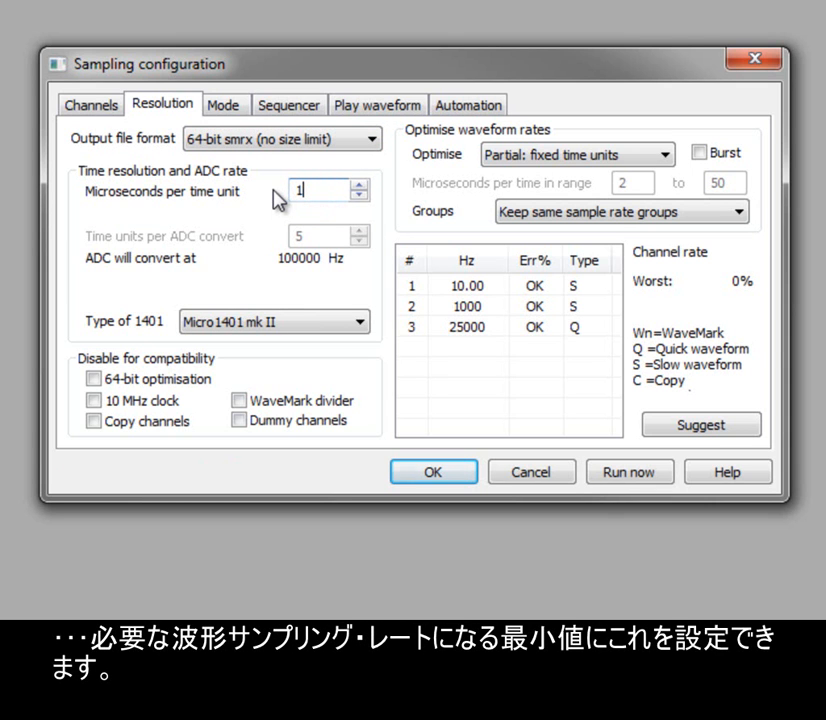
pyautogui.write('1')
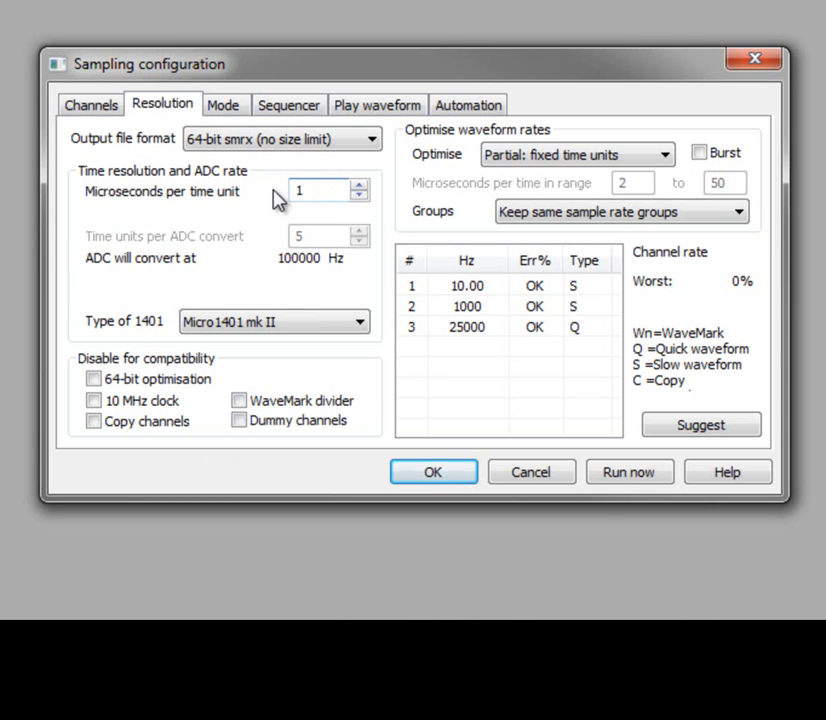
# - Write the sampling configuration from the channel list to the Log window and accept the configuration
pyautogui.click(99, 108)
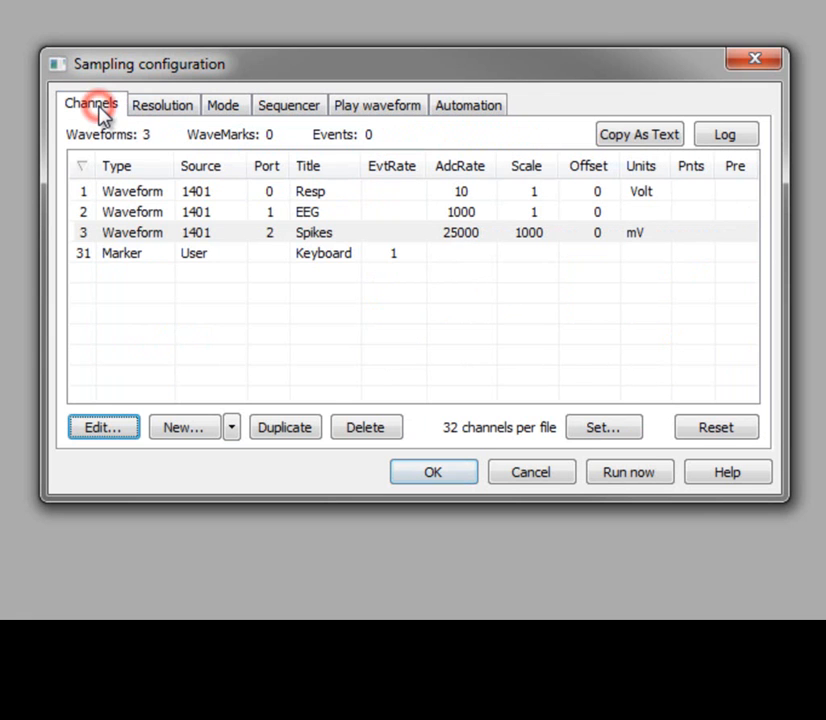
pyautogui.click(413, 254)
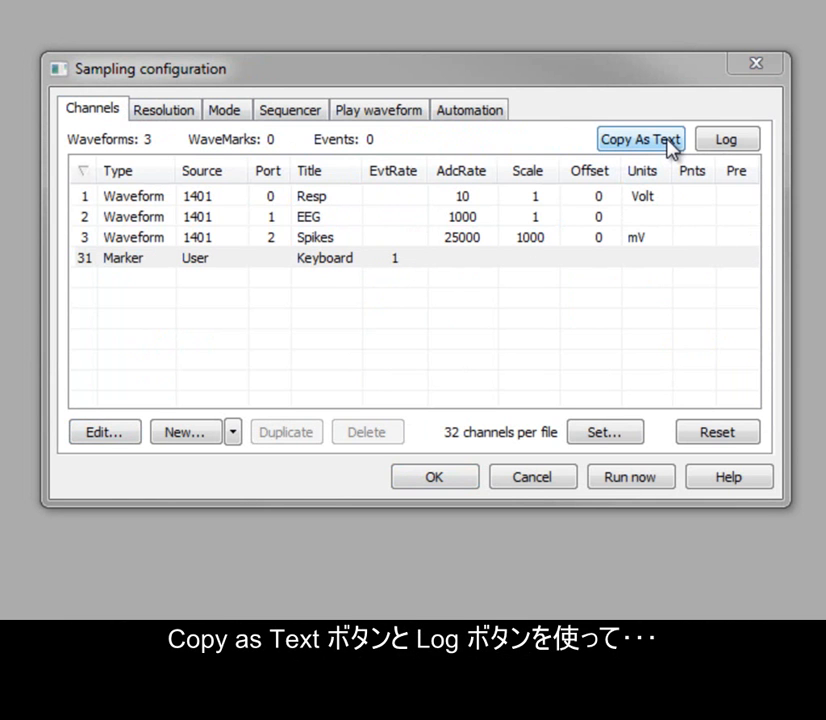
pyautogui.click(745, 142)
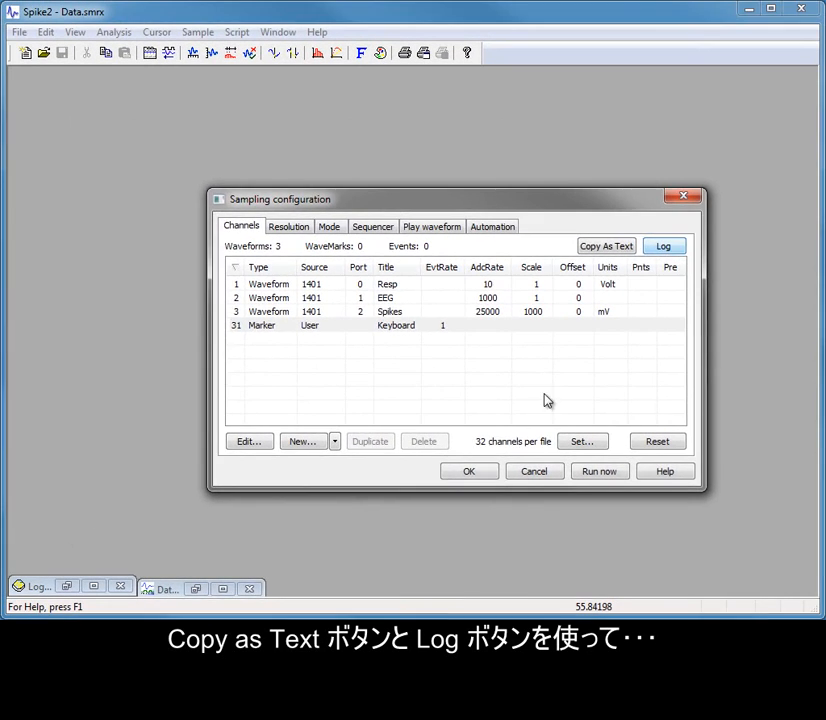
pyautogui.click(485, 472)
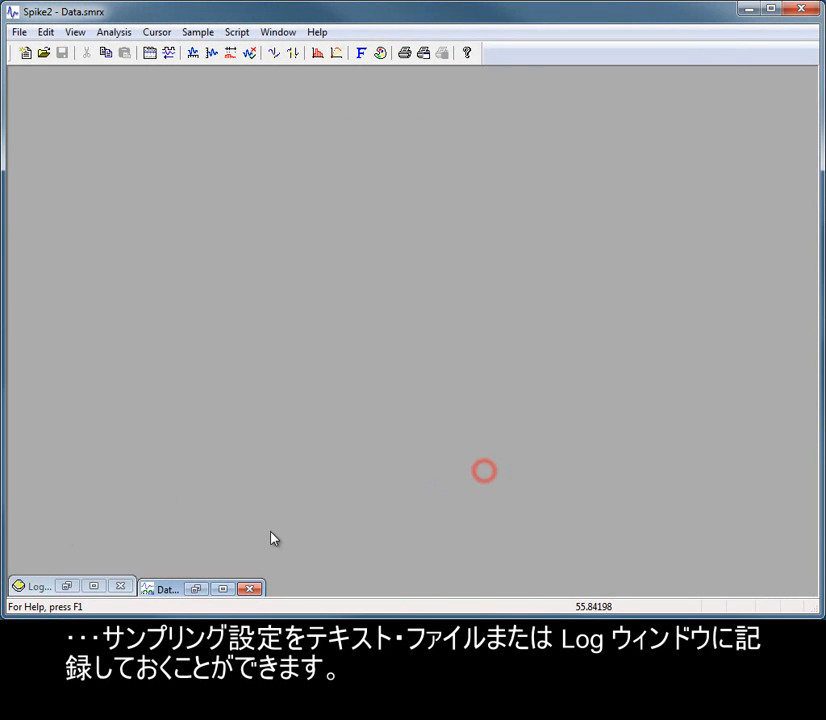
# - Examine the logged sampling configuration from its beginning in the Log window, then minimise that window
pyautogui.click(72, 590)
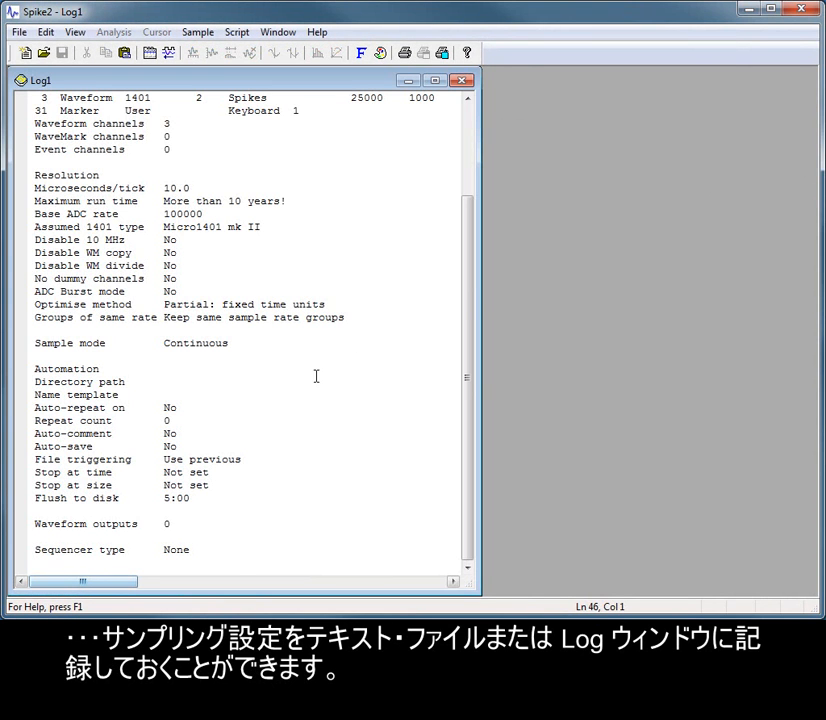
pyautogui.click(471, 288)
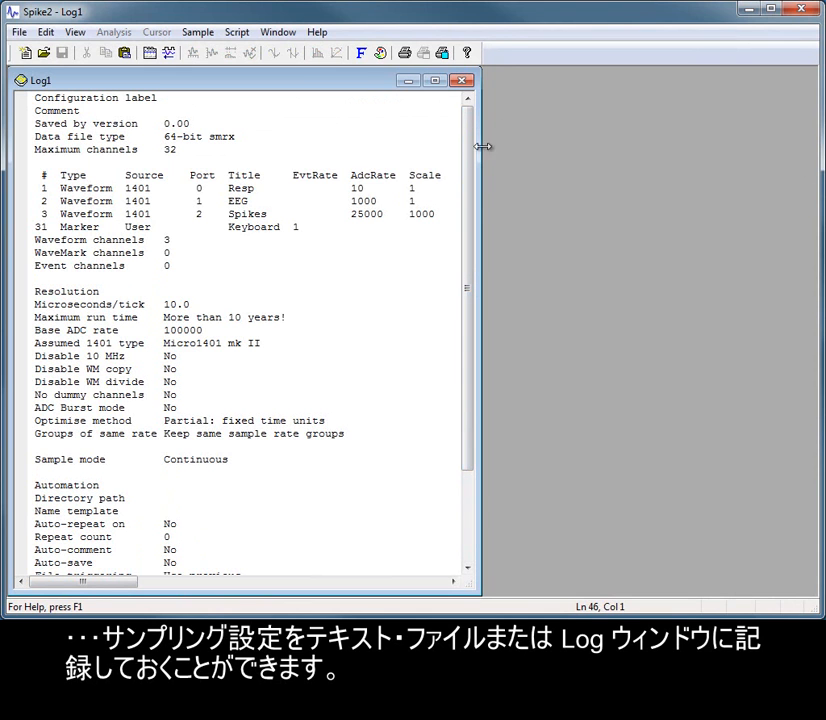
pyautogui.click(408, 81)
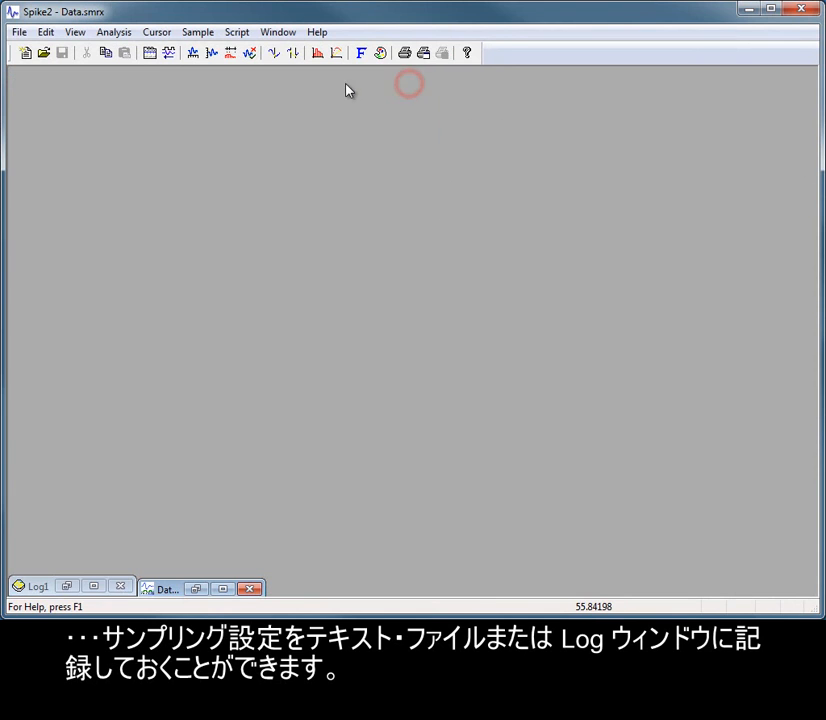
# - Reopen the sampling configuration and check the maximum number of channels per new data file
pyautogui.click(151, 55)
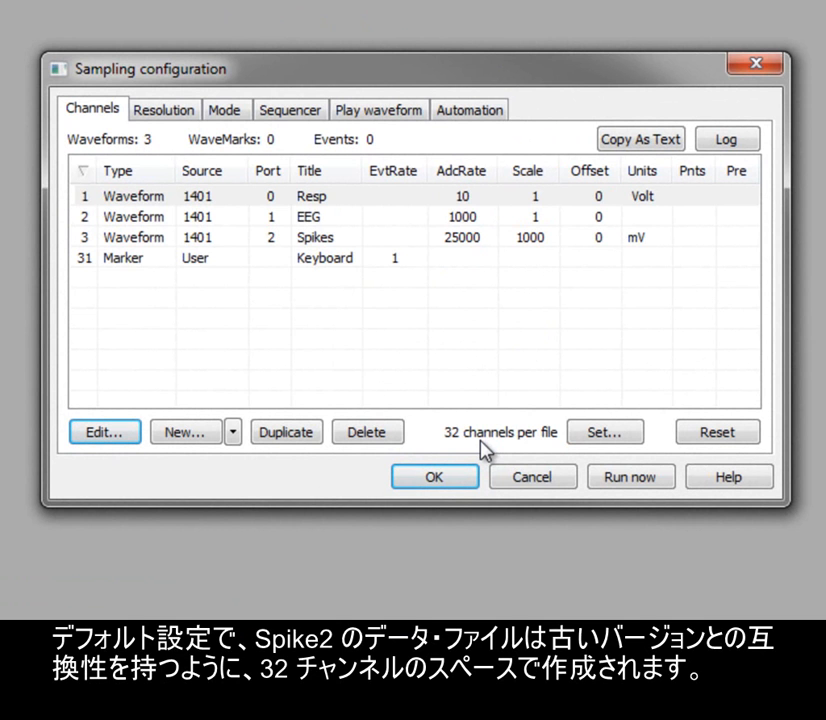
pyautogui.click(634, 432)
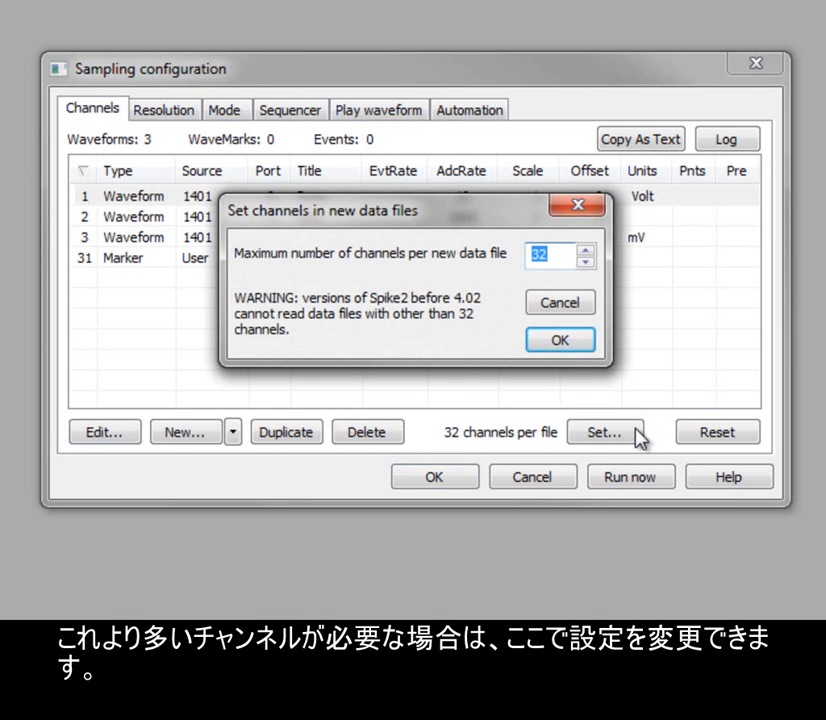
pyautogui.click(560, 342)
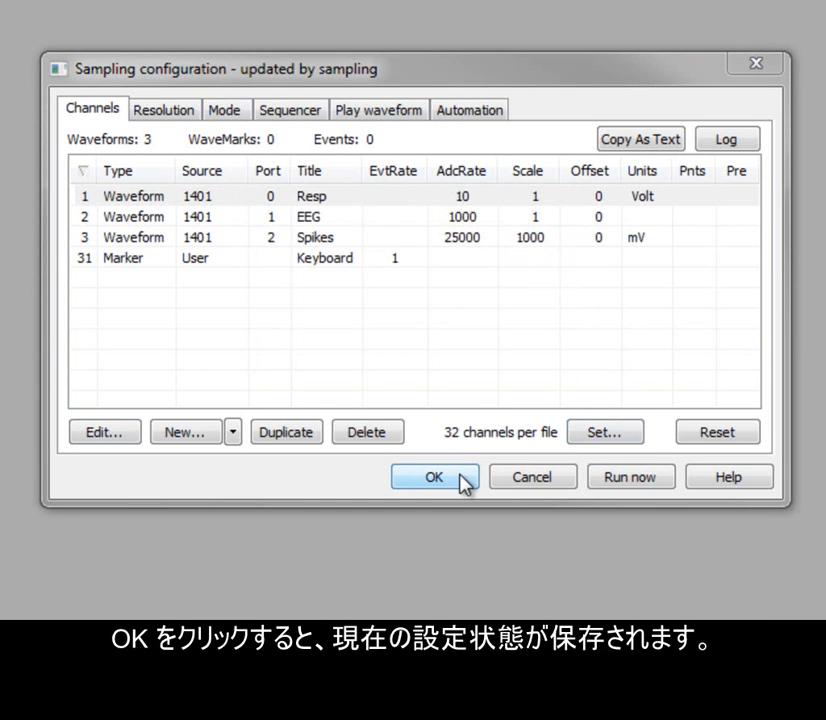
# - Create a new data file from the sampling configuration, record the three waveform channels for about 33 seconds, and stop sampling
pyautogui.click(664, 483)
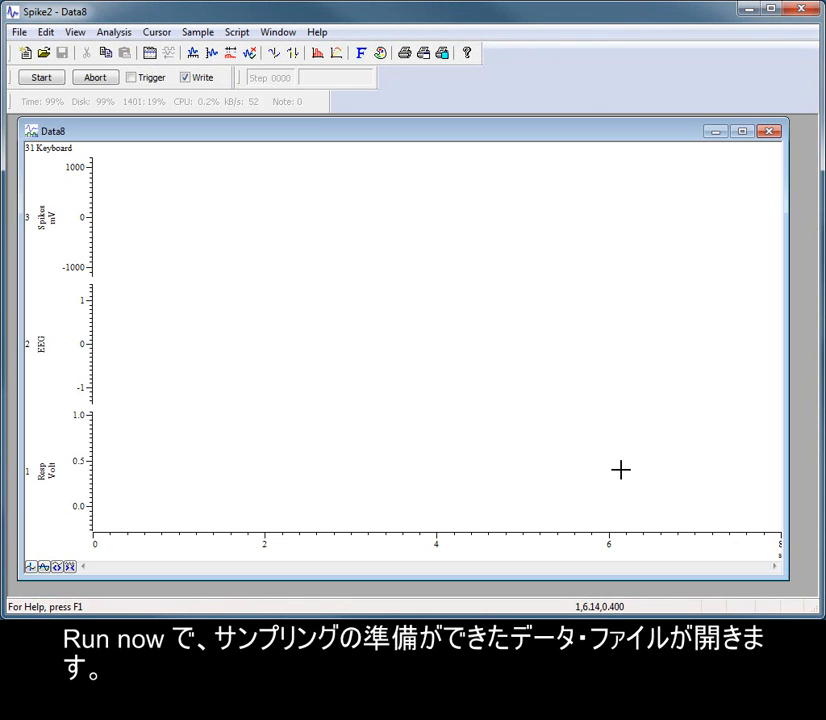
pyautogui.click(41, 78)
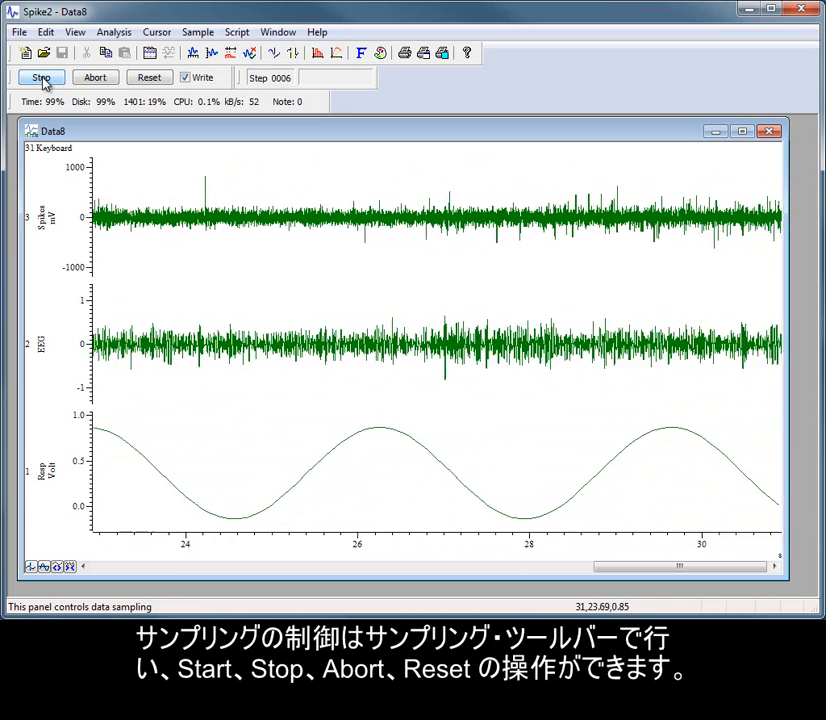
pyautogui.click(41, 78)
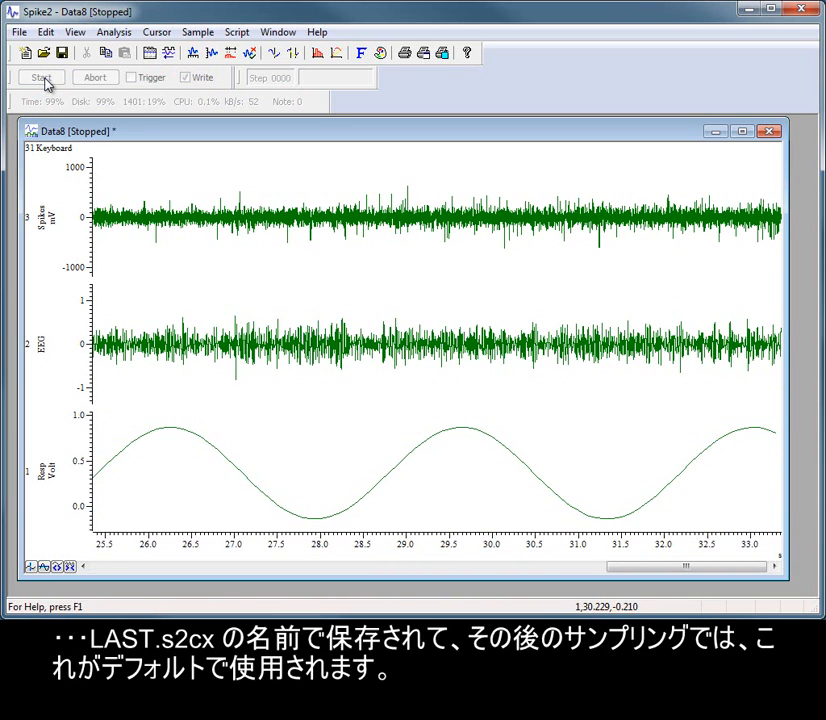
# - Run the saved sampling configuration again in another new data file, record about 9 seconds of data, and stop sampling
pyautogui.click(147, 54)
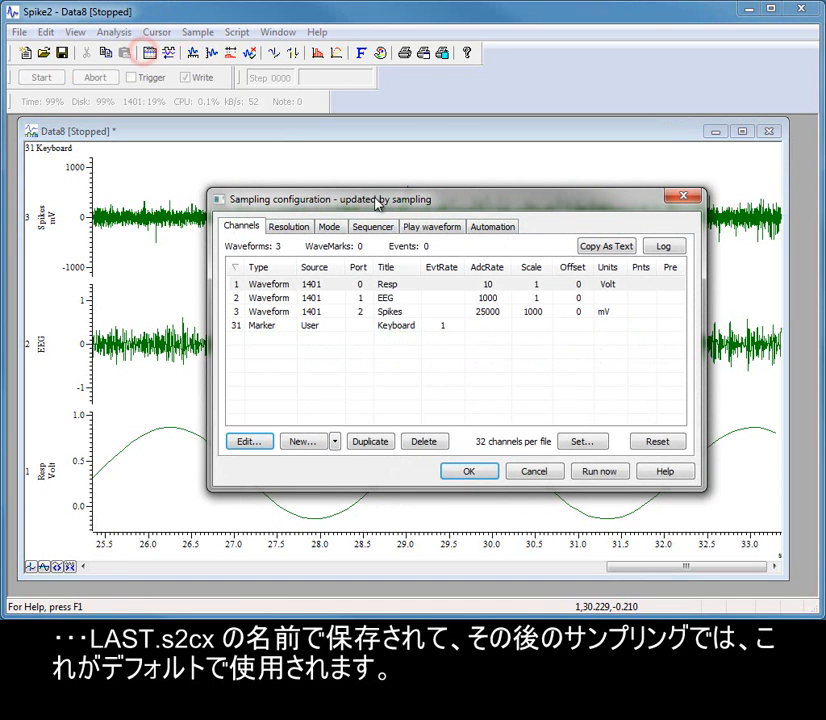
pyautogui.click(605, 474)
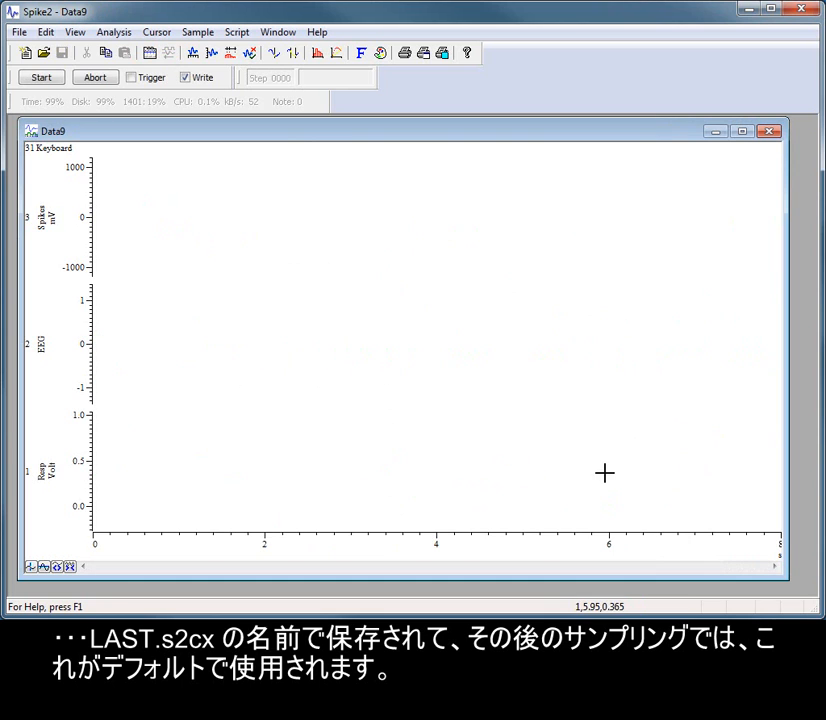
pyautogui.click(43, 82)
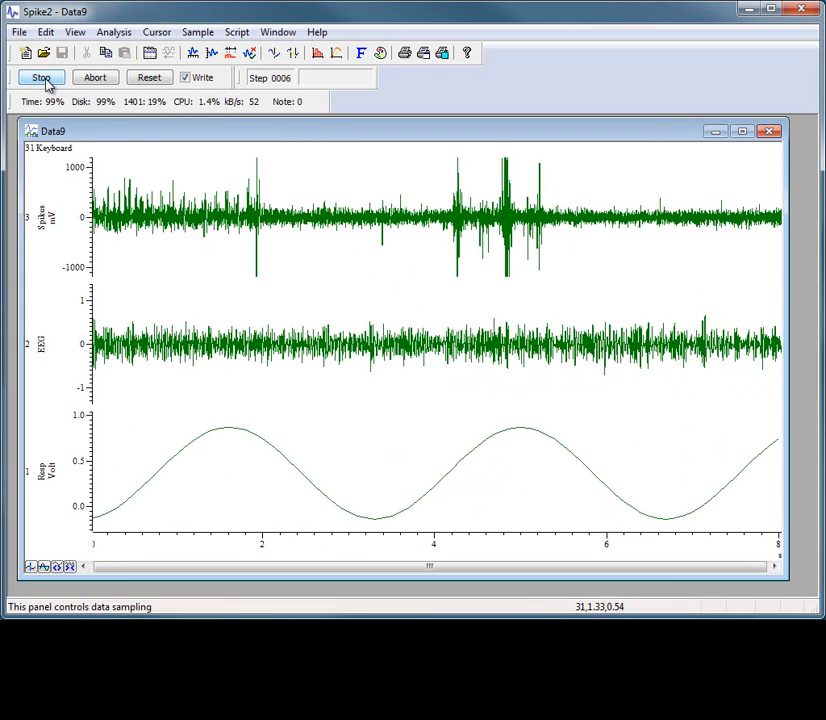
pyautogui.click(42, 79)
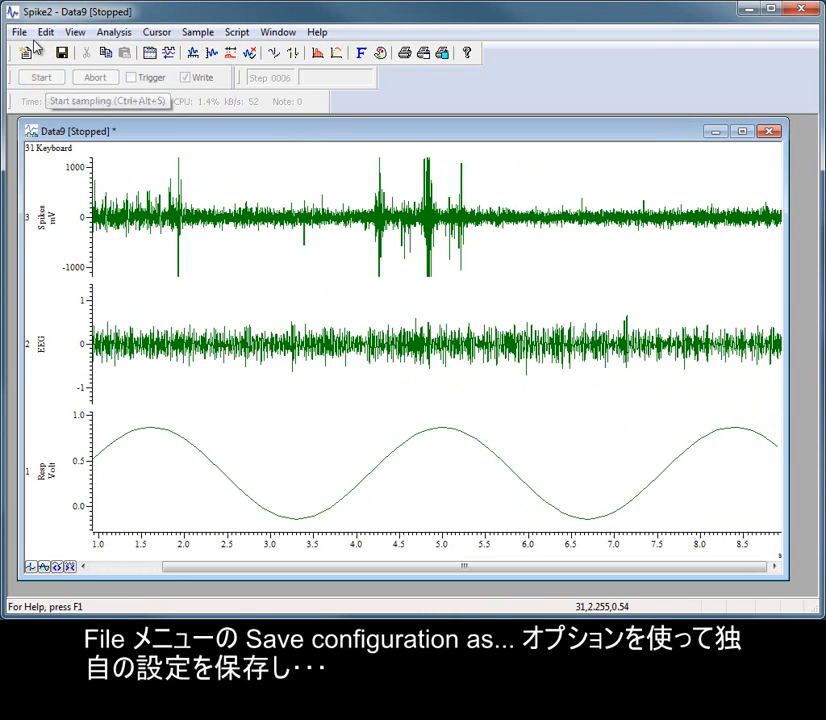
pyautogui.click(19, 32)
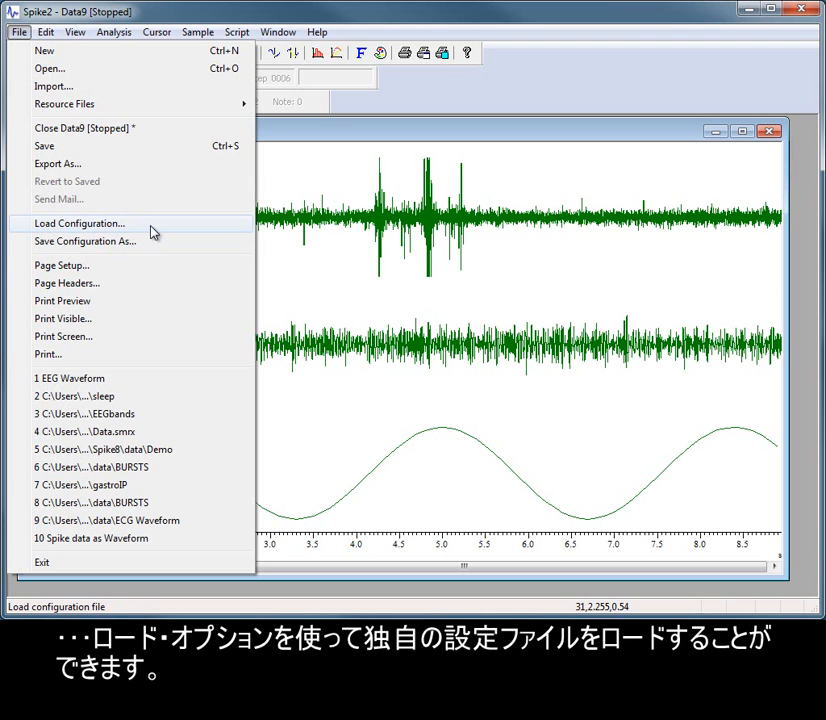
pyautogui.click(520, 135)
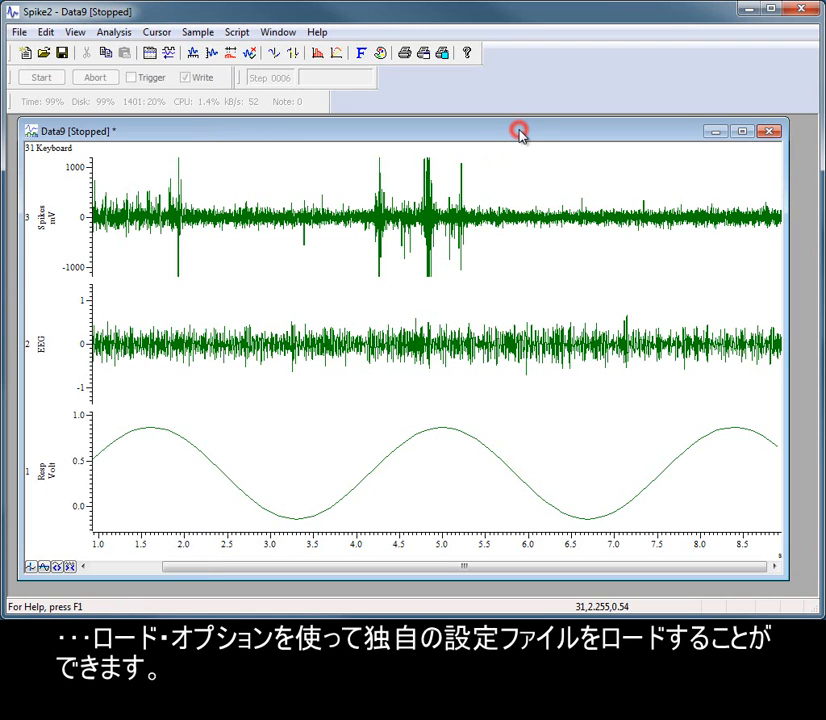